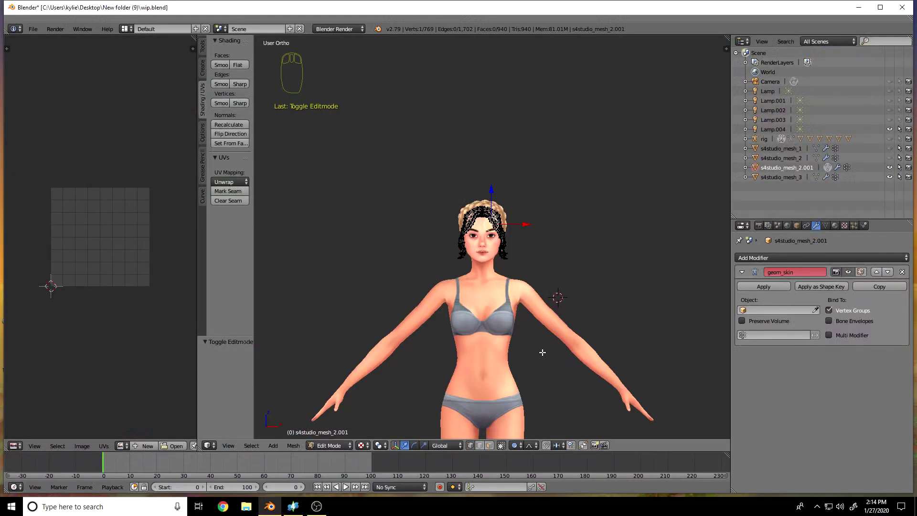
- Orbit and zoom around the head to inspect the hair from the front and back
scroll(543, 352, "up", 5)
middle_click_drag(543, 352, 497, 321)
scroll(497, 321, "down", 3)
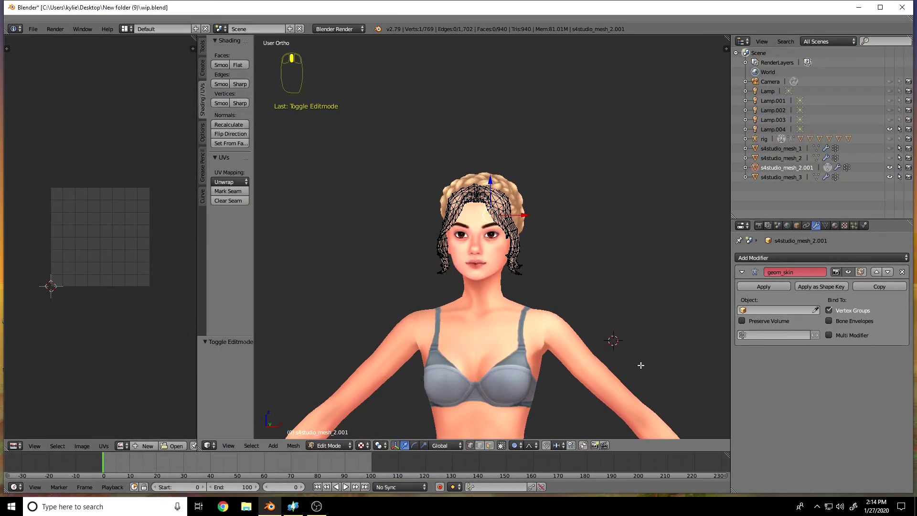
scroll(655, 367, "up", 2)
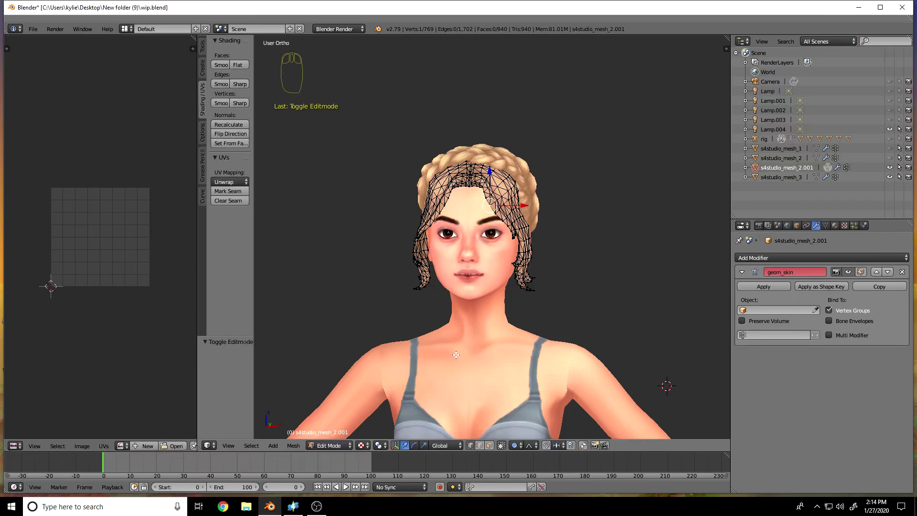
scroll(444, 347, "down", 2)
middle_click_drag(509, 329, 533, 352)
scroll(507, 336, "up", 1)
scroll(506, 336, "up", 1)
scroll(504, 337, "down", 2)
scroll(495, 339, "up", 2)
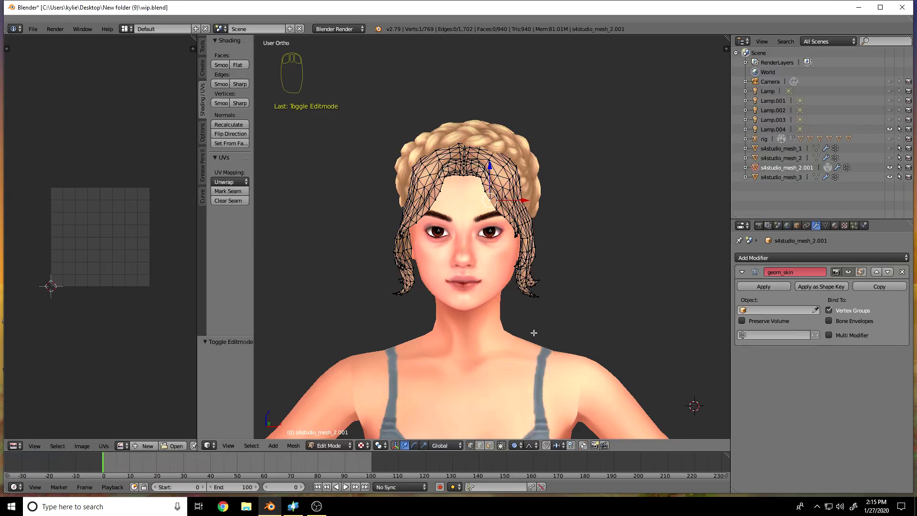
- Make s4studio_mesh_3 the active object and switch it to Edit Mode
left_click(786, 176)
left_click(348, 445)
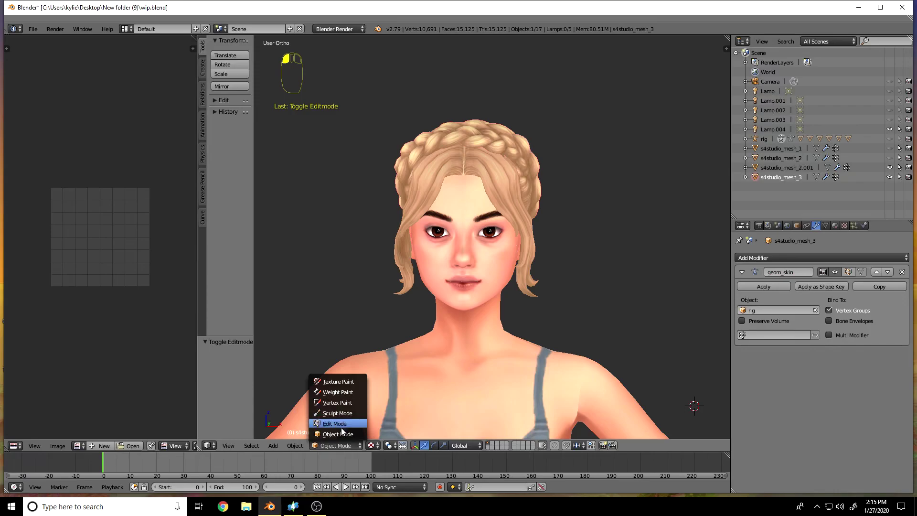
left_click(332, 419)
- Orbit around the braid mesh and deselect all of its vertices
middle_click_drag(470, 353, 574, 317)
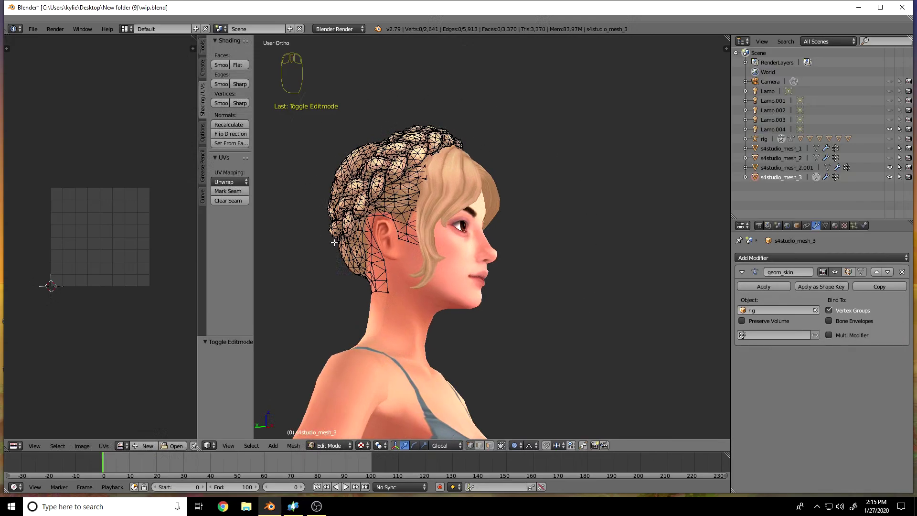
middle_click_drag(336, 253, 480, 257)
middle_click_drag(606, 273, 499, 242)
scroll(498, 242, "down", 3)
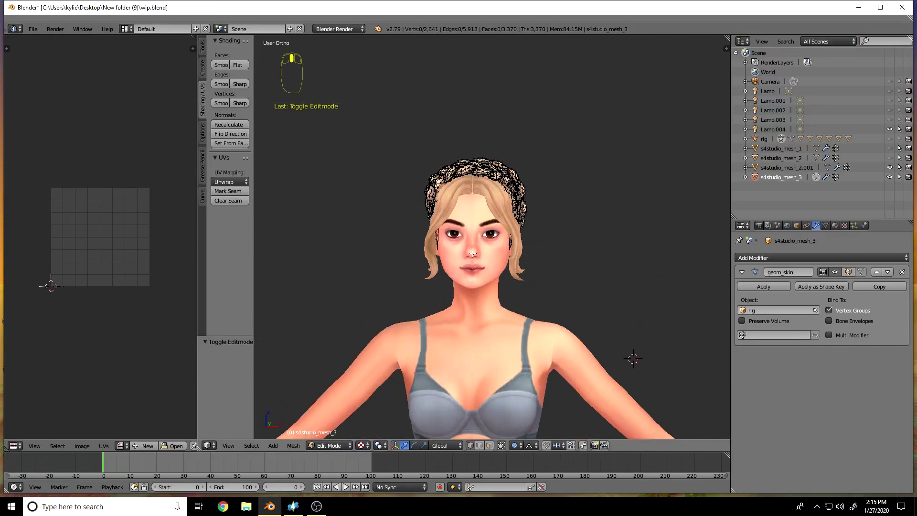
key("a")
key("a")
key("a")
key("a")
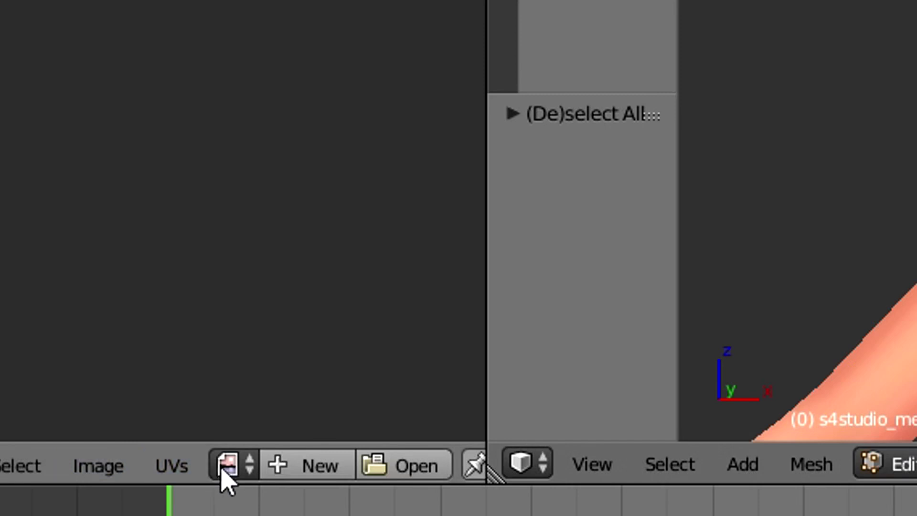
- Choose DiffuseMap in the UV editor's image browser as the background image
left_click(222, 473)
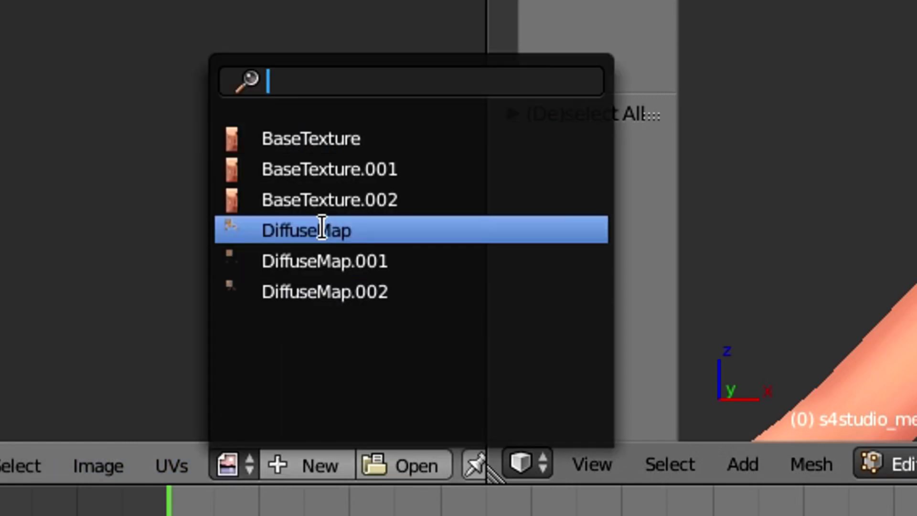
left_click(323, 230)
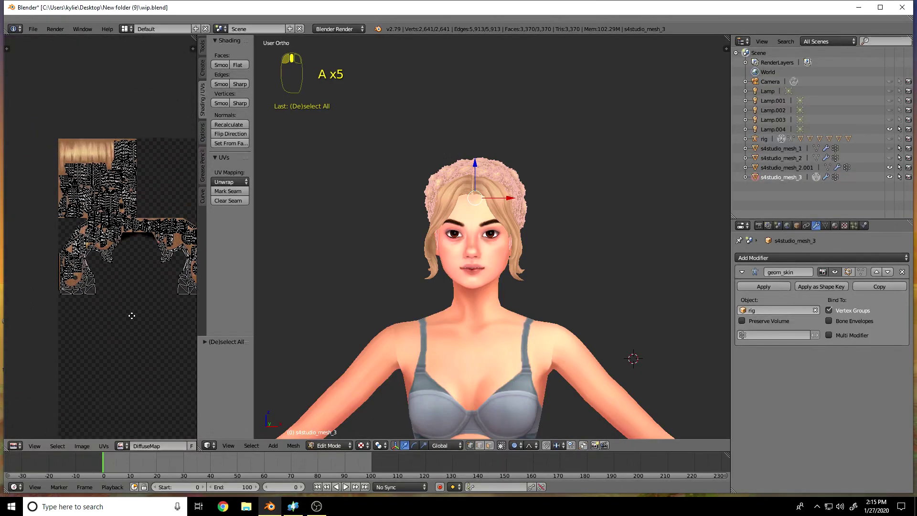
scroll(131, 316, "up", 4)
middle_click_drag(131, 316, 137, 329)
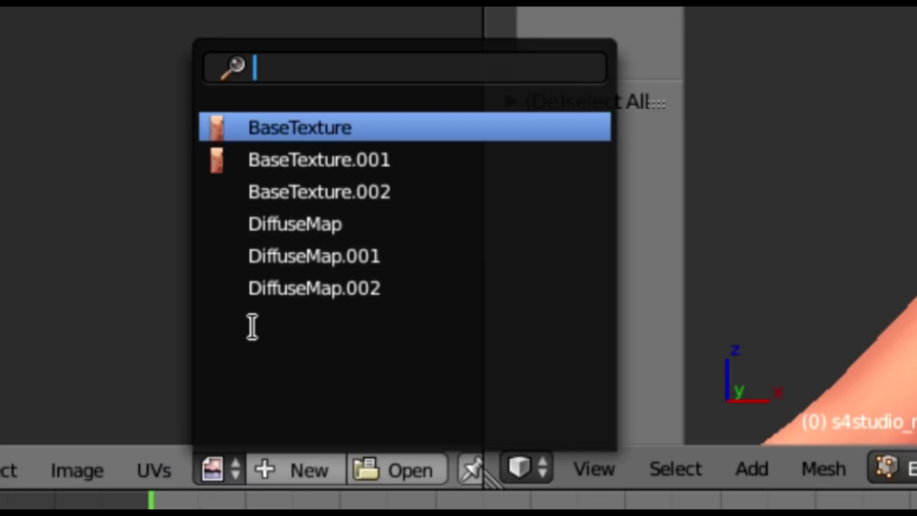
left_click(295, 224)
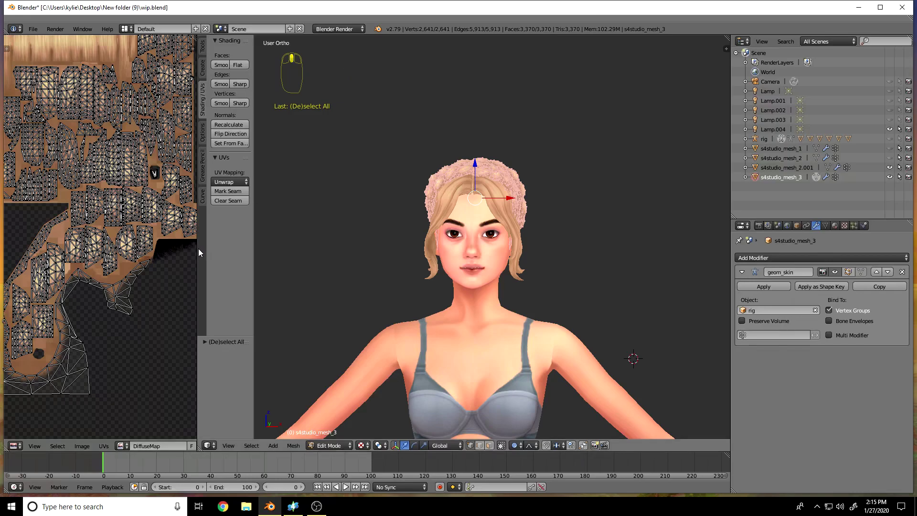
- Widen the UV editor and unpack DiffuseMap with Write file to current directory
left_click_drag(199, 248, 336, 252)
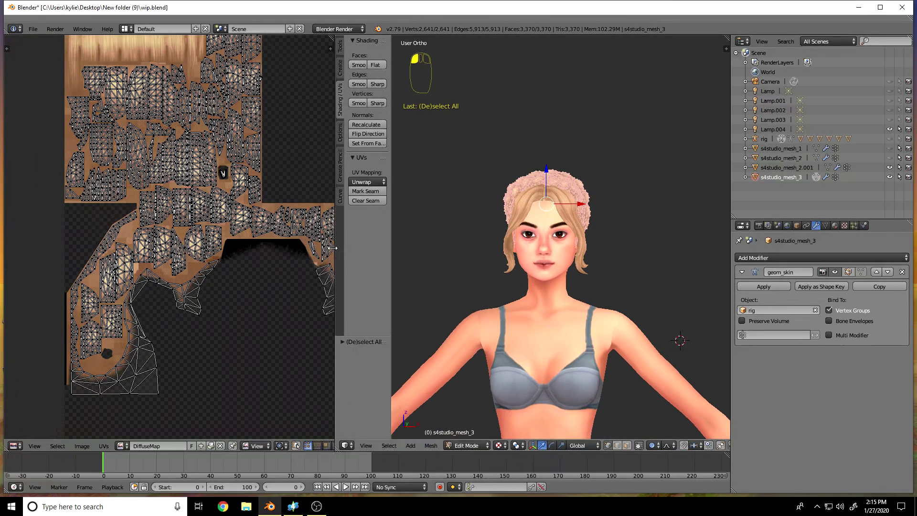
scroll(163, 420, "down", 6)
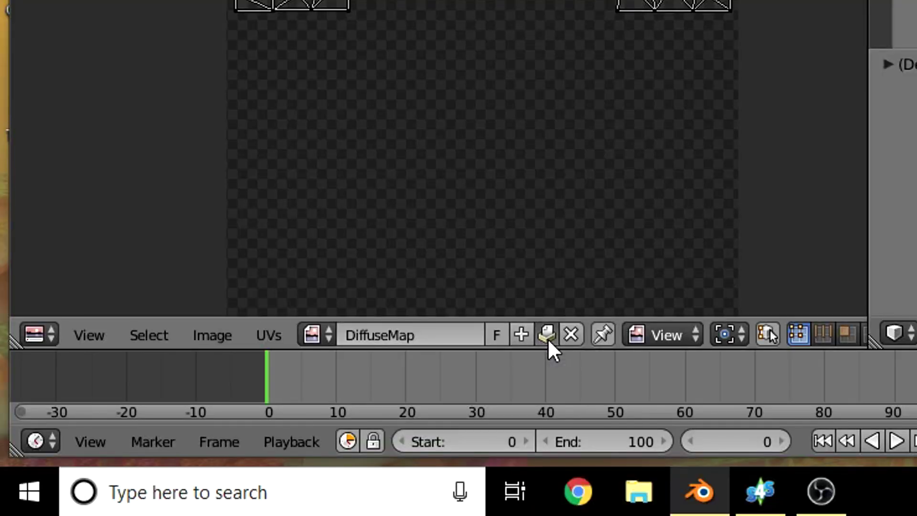
left_click(547, 339)
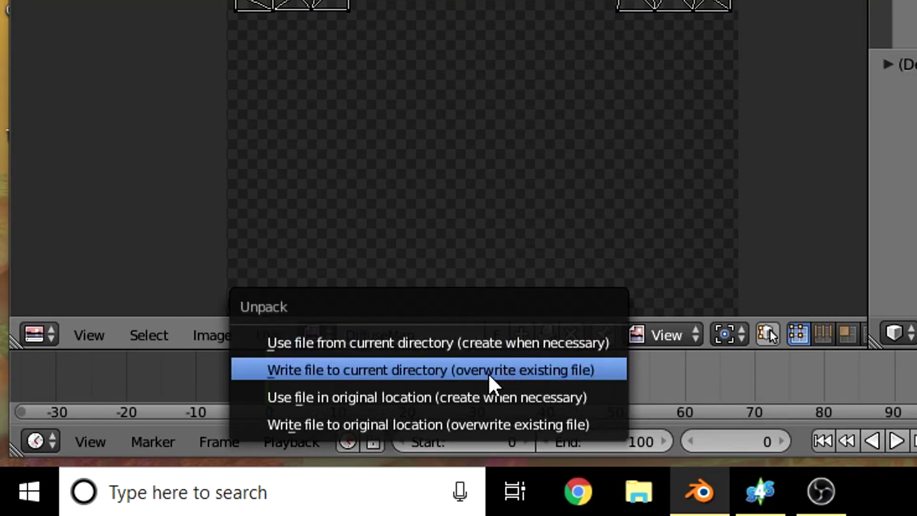
left_click(488, 371)
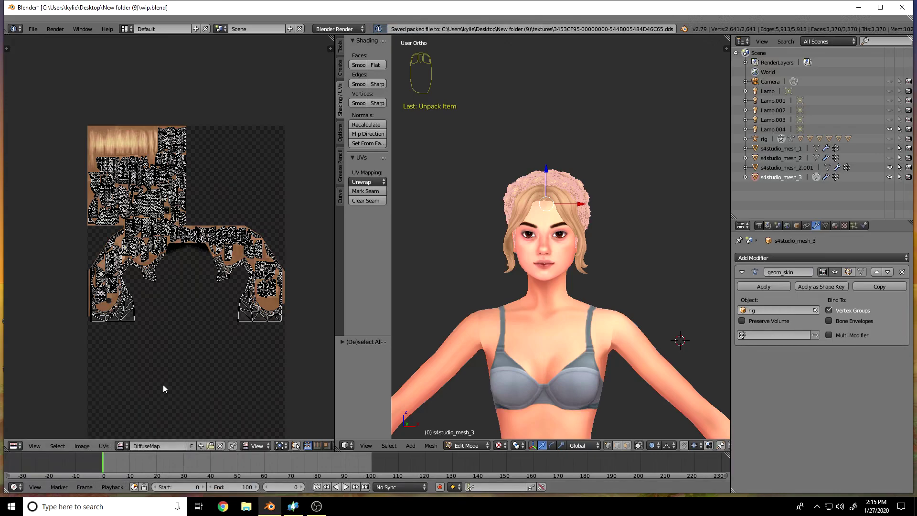
- Select s4studio_mesh_2.001, toggle its visibility off and on, and enter Edit Mode
left_click(807, 168)
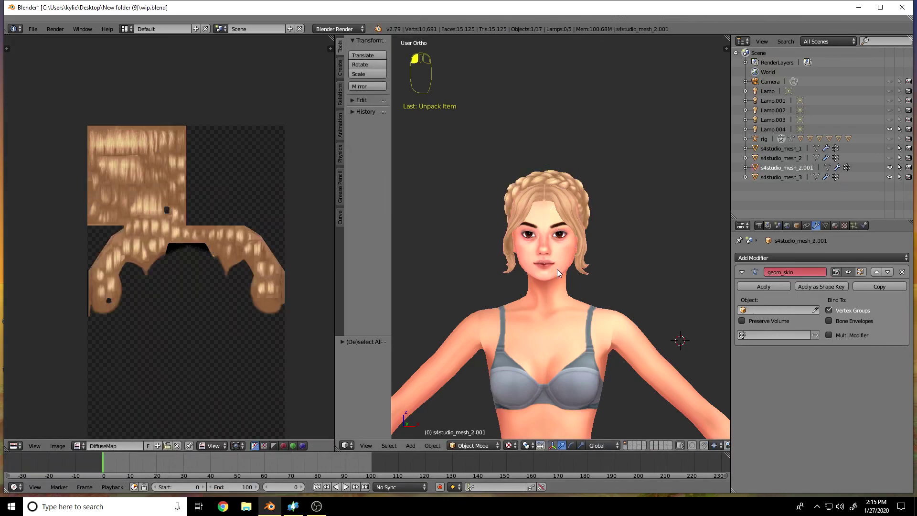
scroll(726, 246, "up", 3)
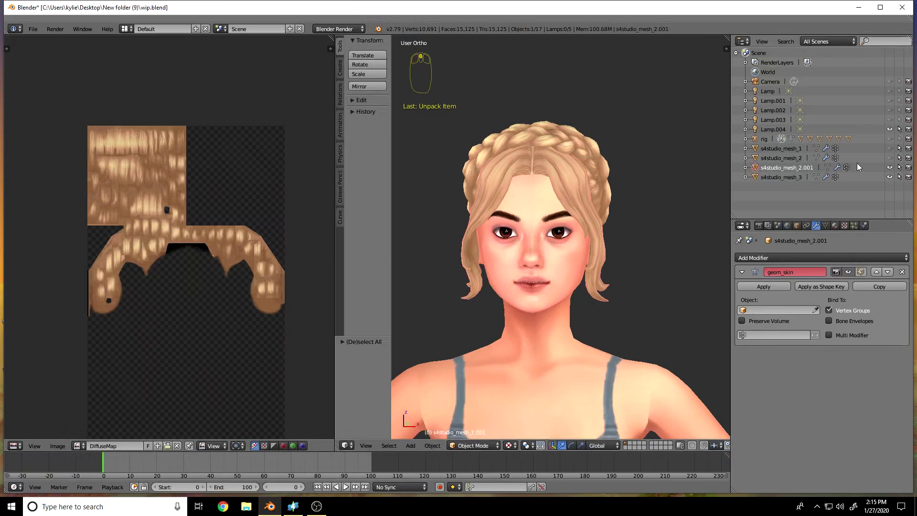
left_click(890, 168)
left_click(889, 168)
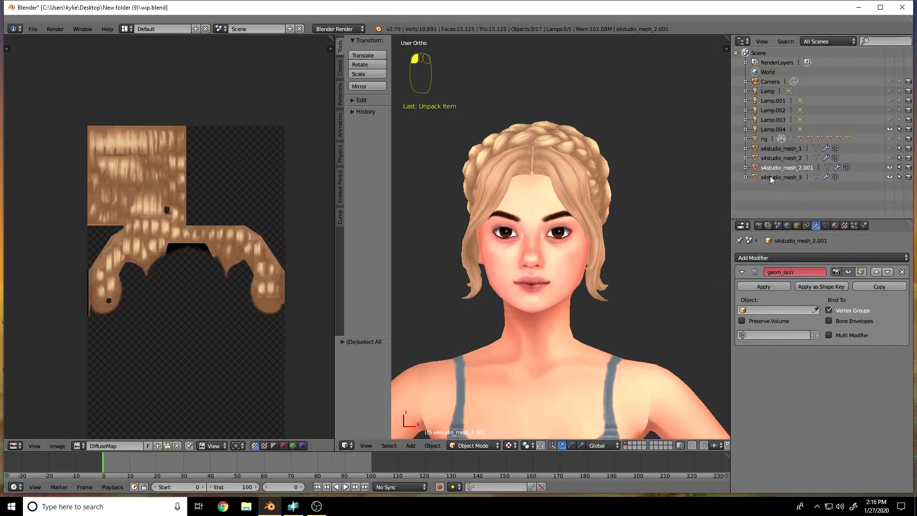
left_click(480, 445)
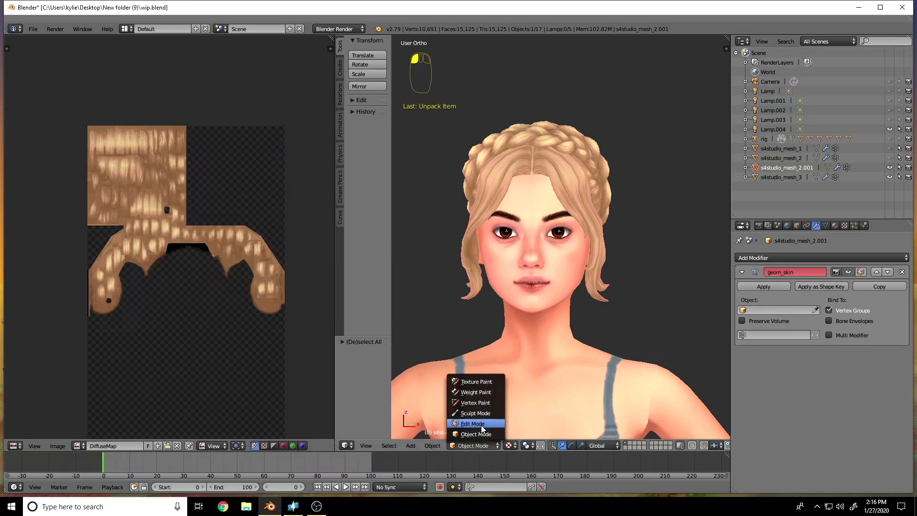
left_click(477, 423)
mouse_move(588, 296)
middle_mouse_down()
mouse_move(669, 301)
mouse_move(686, 291)
mouse_move(597, 307)
mouse_move(450, 293)
mouse_move(583, 302)
middle_mouse_up()
scroll(582, 302, "up", 2)
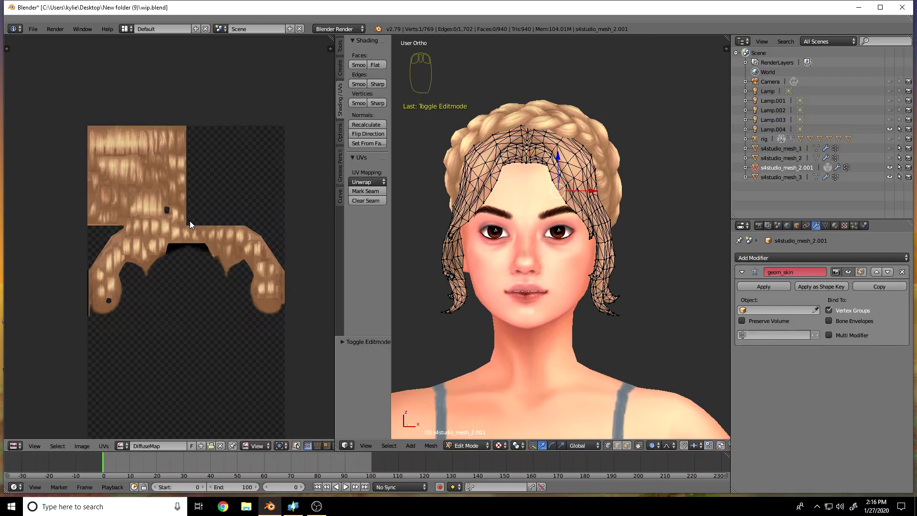
- Open the image browser and clear an accidental 'aa' search
left_click(122, 445)
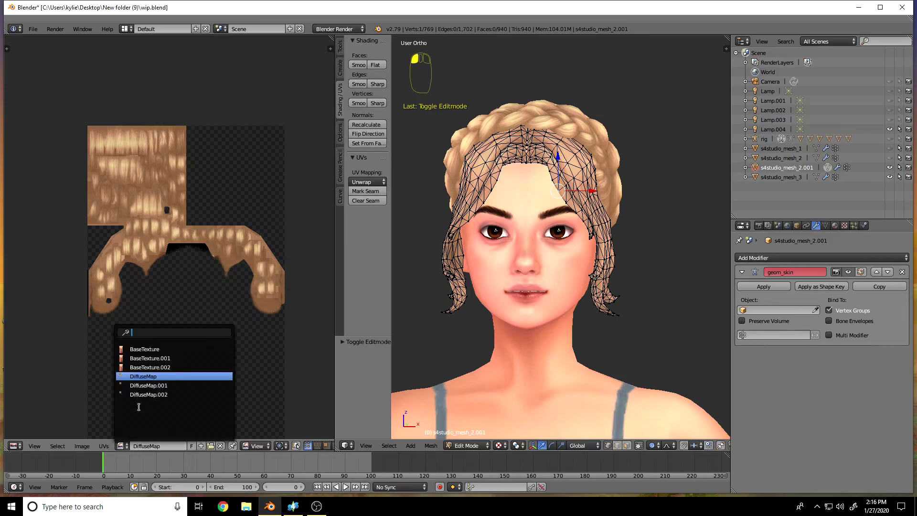
type("aa")
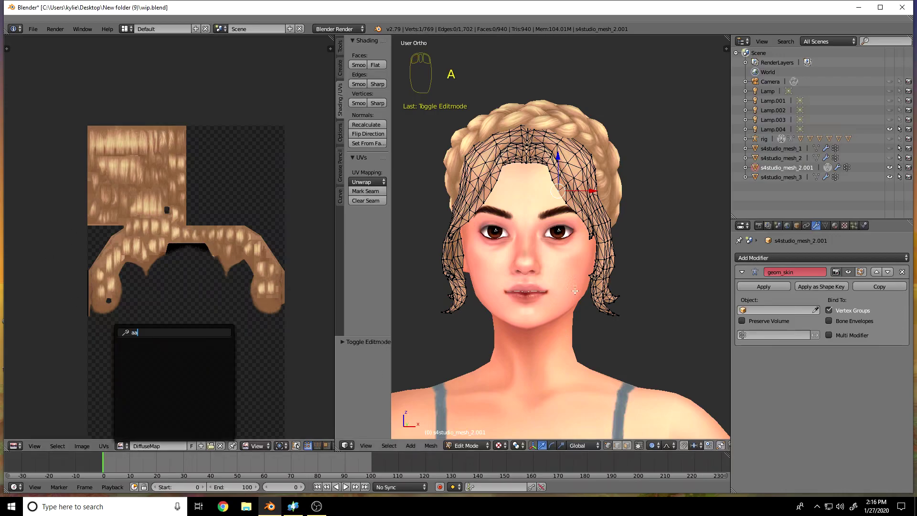
key("BackSpace")
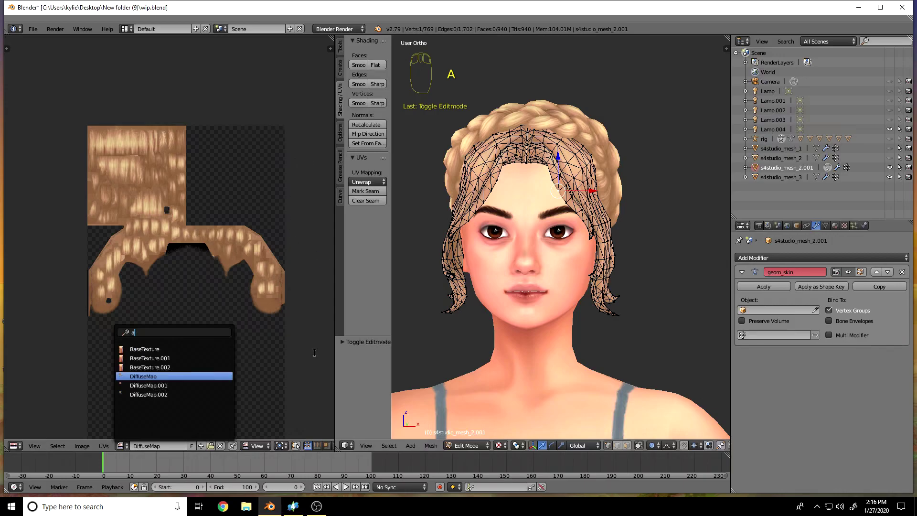
scroll(659, 168, "down", 2)
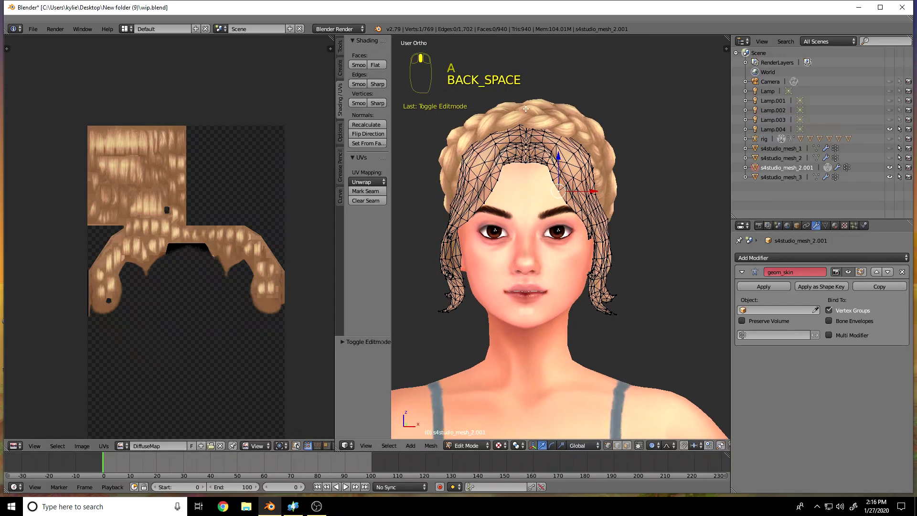
- Select all strand vertices, zoom the UV editor in, and enable UV sync selection
key("a")
key("a")
key("a")
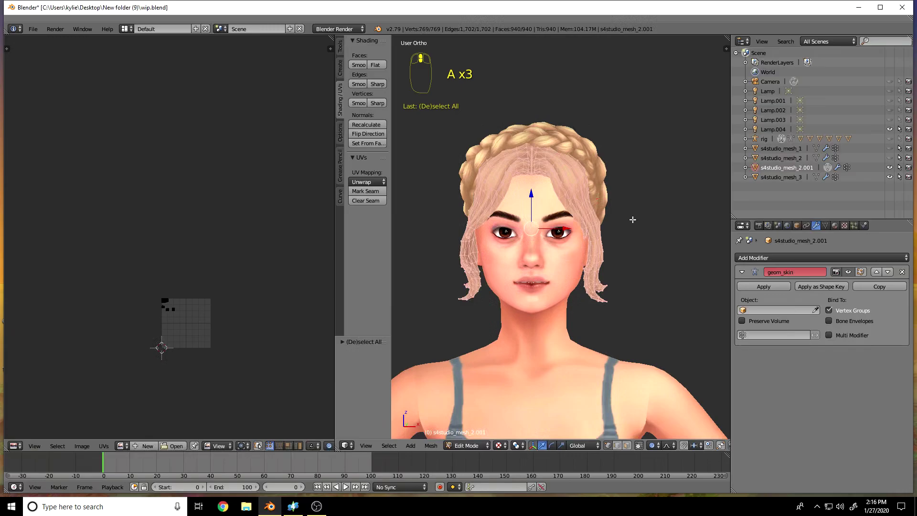
scroll(451, 198, "up", 2)
scroll(223, 348, "up", 3)
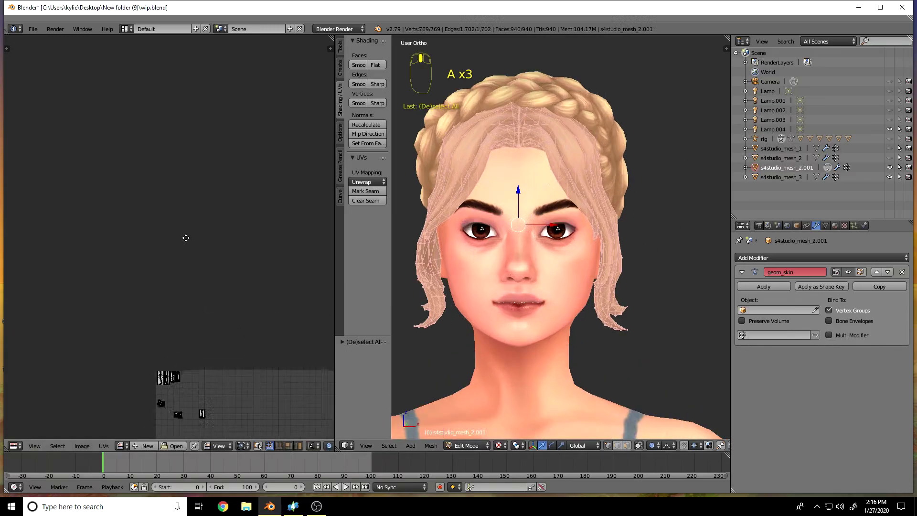
scroll(223, 282, "up", 3)
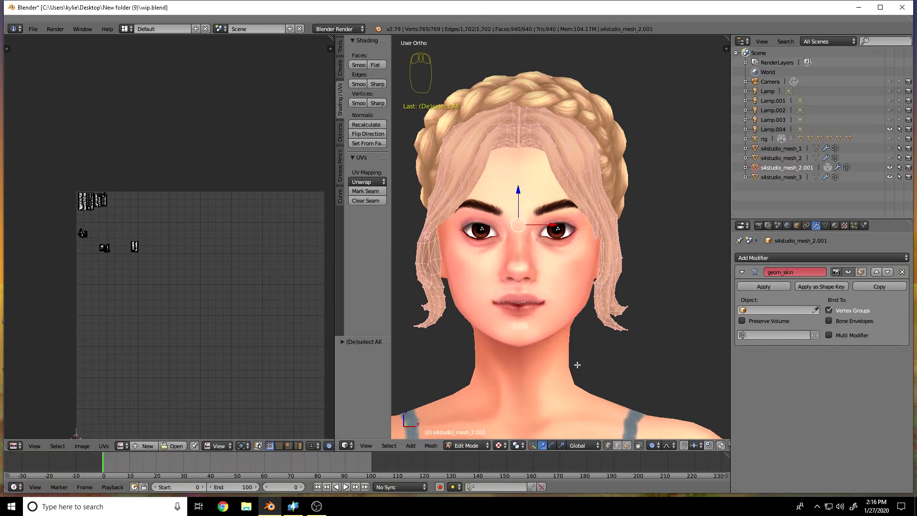
scroll(577, 364, "down", 3)
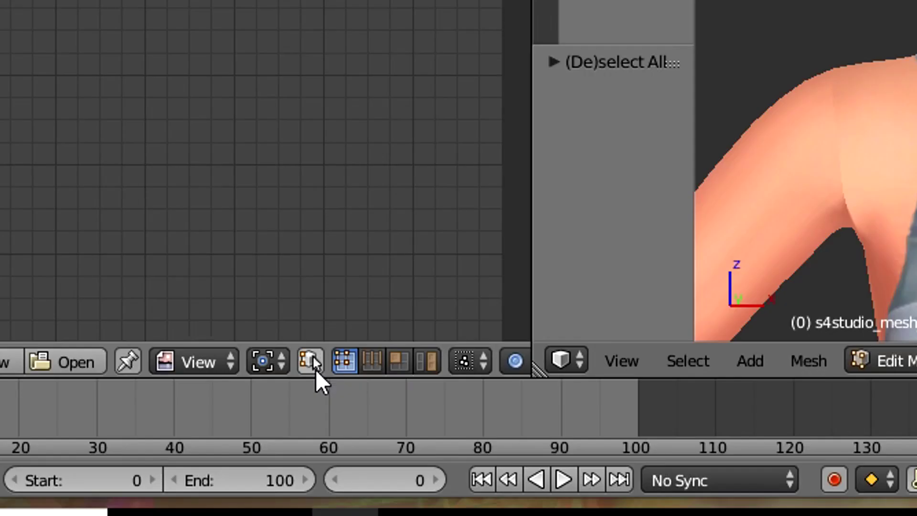
left_click(312, 361)
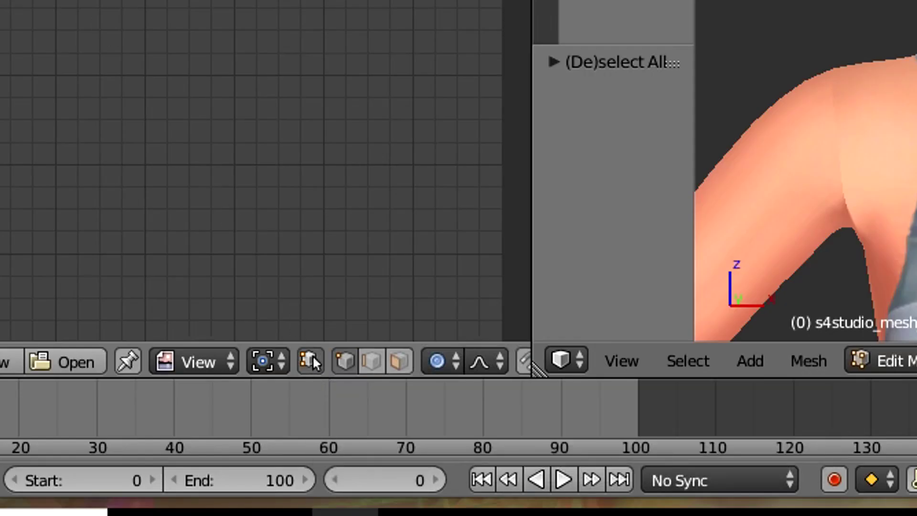
- Circle-select vertices over the hair strands and pan the UV view onto the islands
scroll(576, 196, "up", 2)
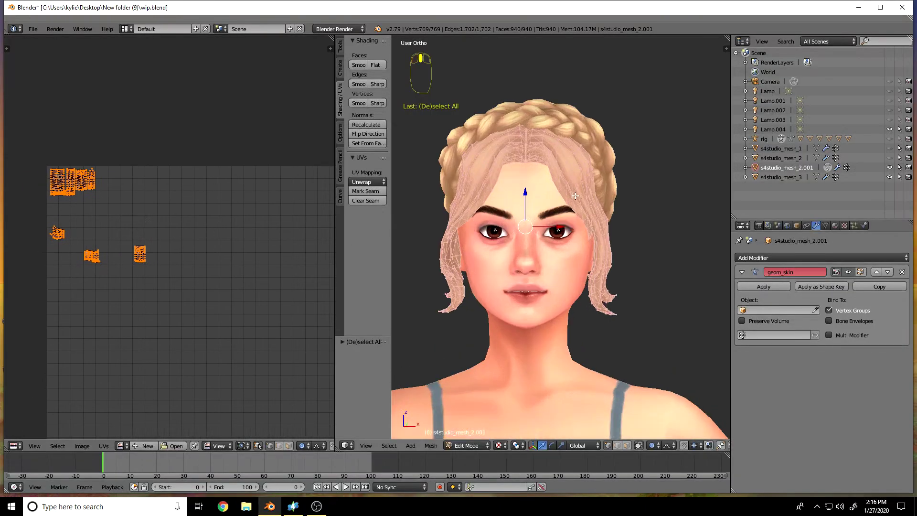
right_click(575, 195)
key("c")
mouse_move(580, 161)
left_mouse_down()
mouse_move(576, 149)
mouse_move(525, 131)
left_mouse_up()
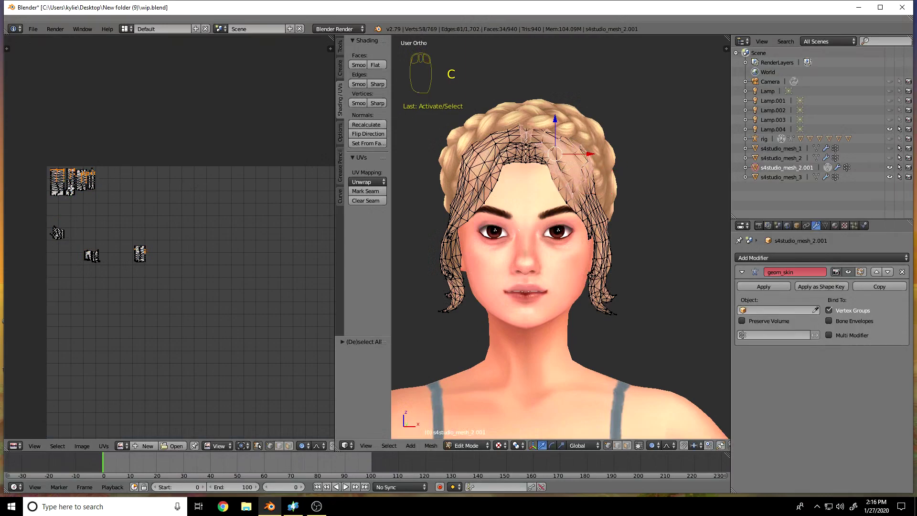
right_click(457, 231)
scroll(457, 231, "down", 3)
scroll(96, 186, "up", 4)
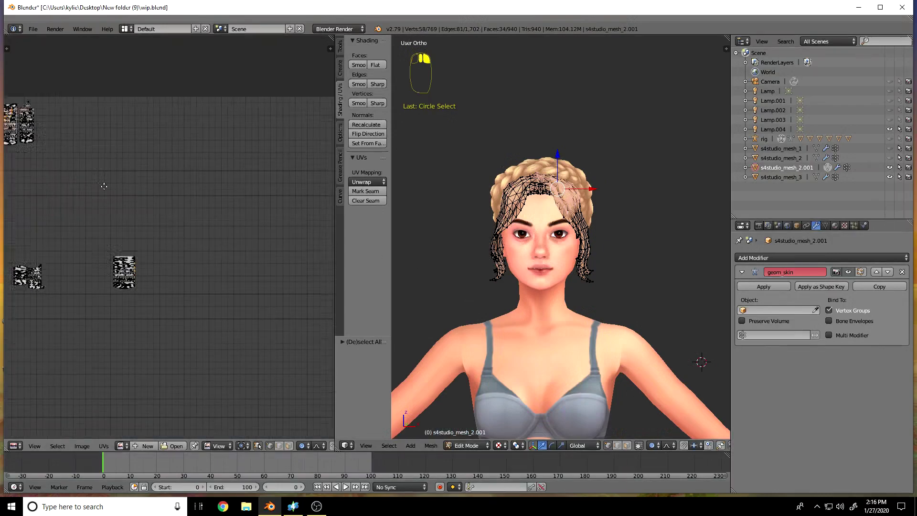
middle_click_drag(96, 186, 289, 223)
right_click(566, 185)
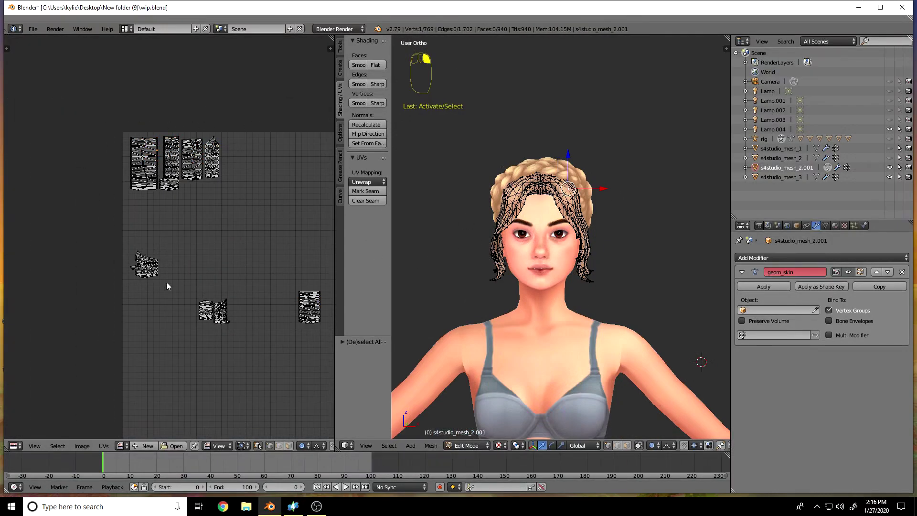
scroll(259, 308, "down", 2)
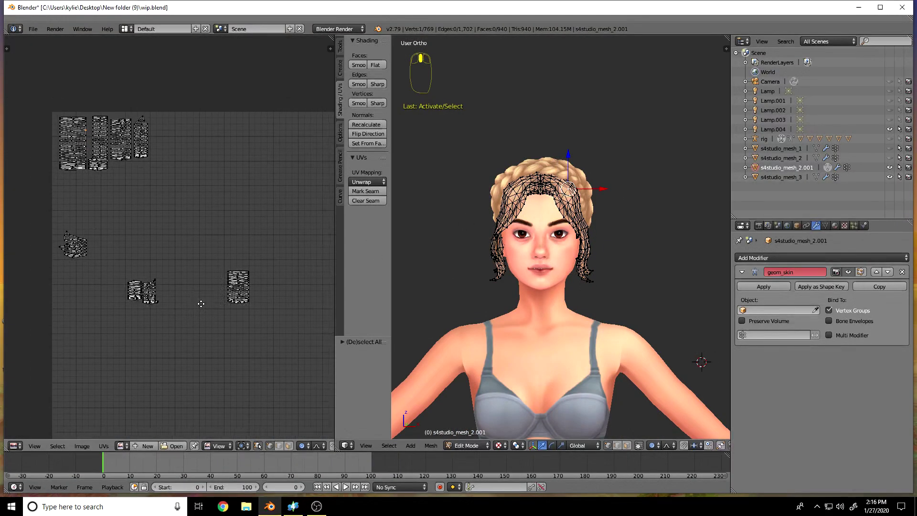
- Set DiffuseMap.001 as the UV background image after briefly trying DiffuseMap.002
left_click(123, 446)
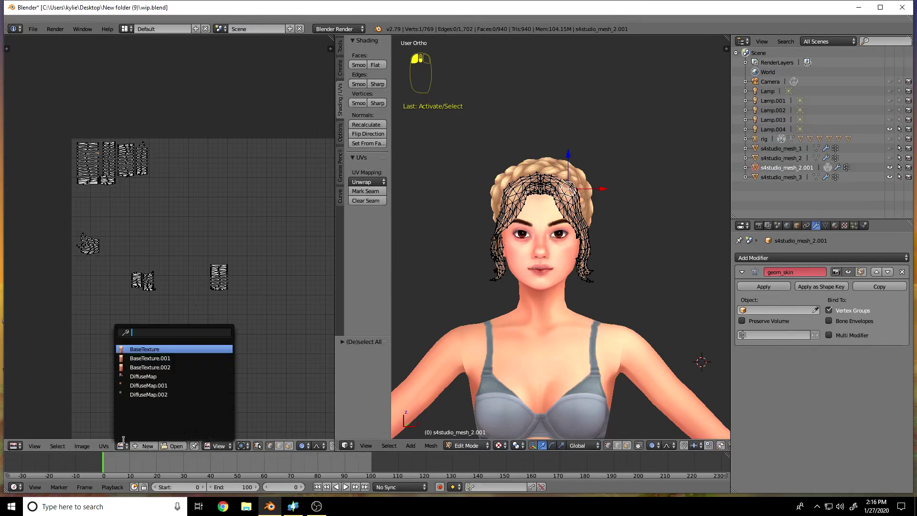
left_click(143, 387)
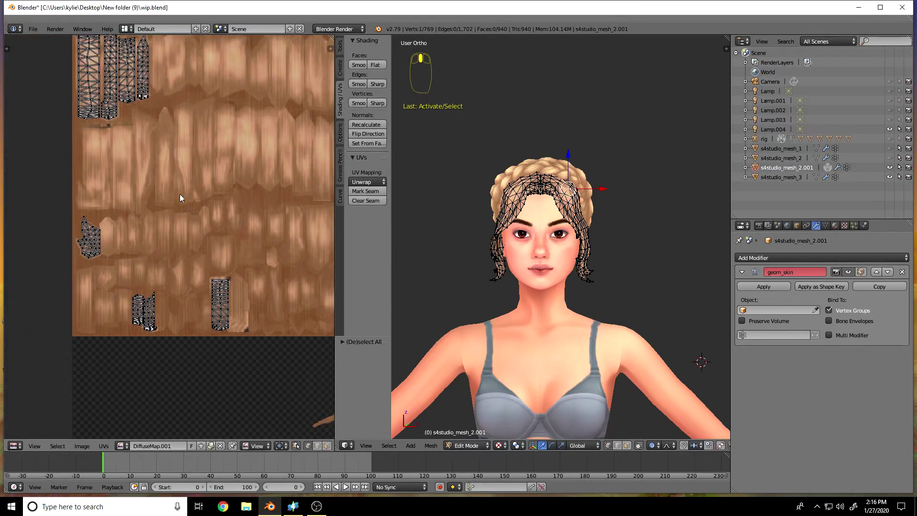
left_click(121, 446)
left_click(148, 395)
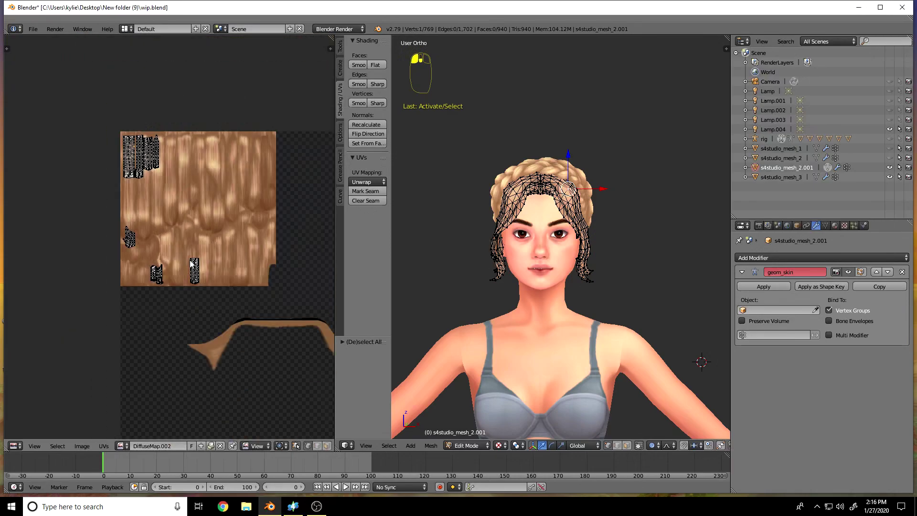
left_click(122, 446)
left_click(143, 387)
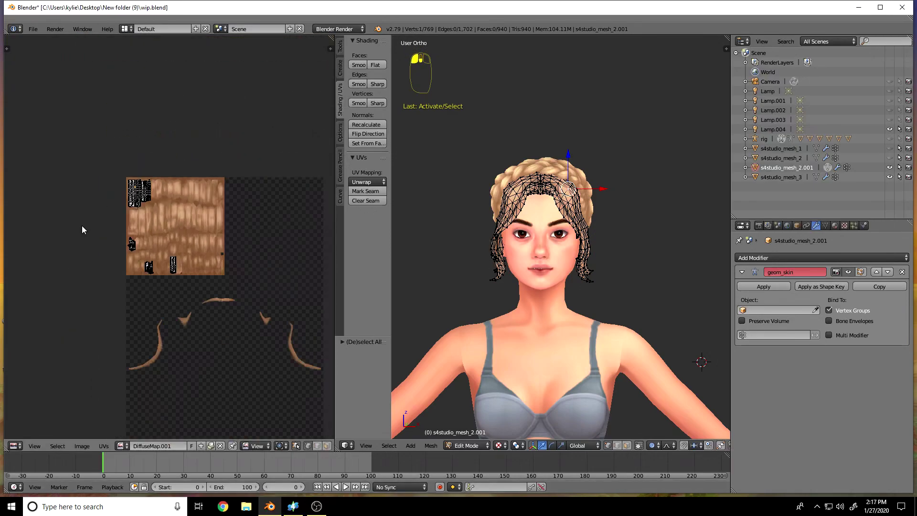
- Unpack DiffuseMap.001, writing it as a .dds file to the textures folder
scroll(671, 174, "up", 3)
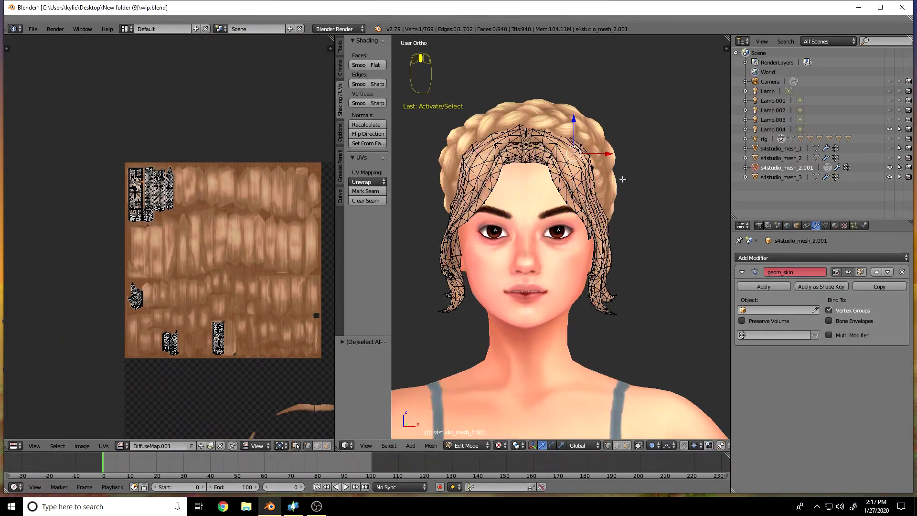
mouse_move(518, 201)
middle_mouse_down()
mouse_move(568, 206)
mouse_move(532, 212)
middle_mouse_up()
middle_click_drag(610, 289, 551, 307)
scroll(293, 348, "down", 1)
scroll(289, 352, "up", 1)
middle_click_drag(289, 353, 258, 317)
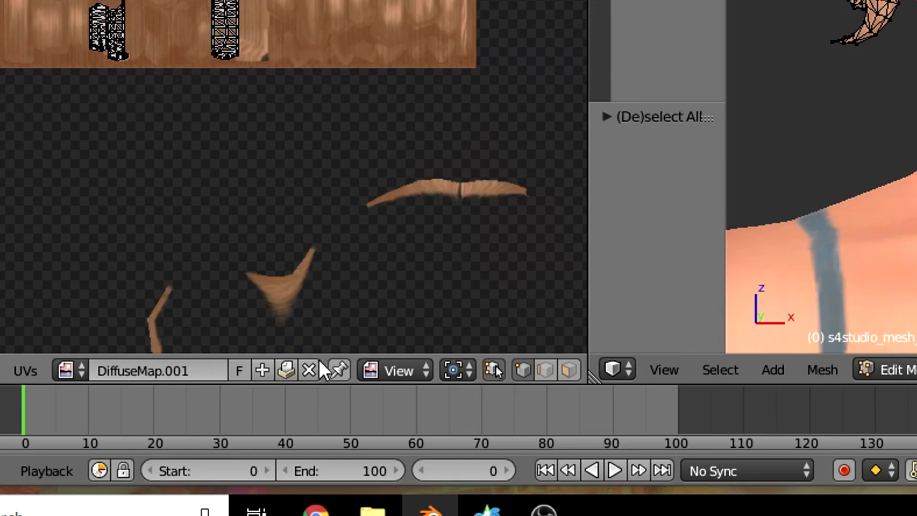
left_click(308, 367)
left_click(254, 358)
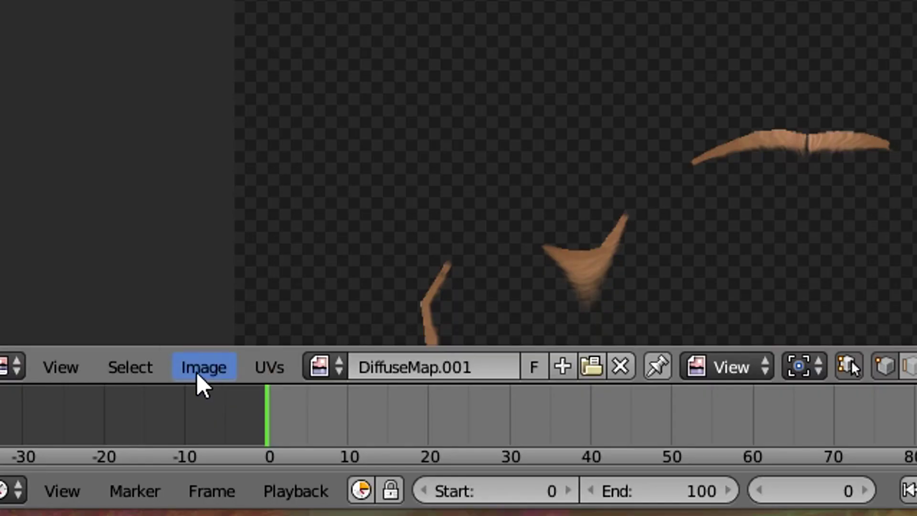
- Replace DiffuseMap.001 with the first .dds file in the project's textures folder
left_click(198, 369)
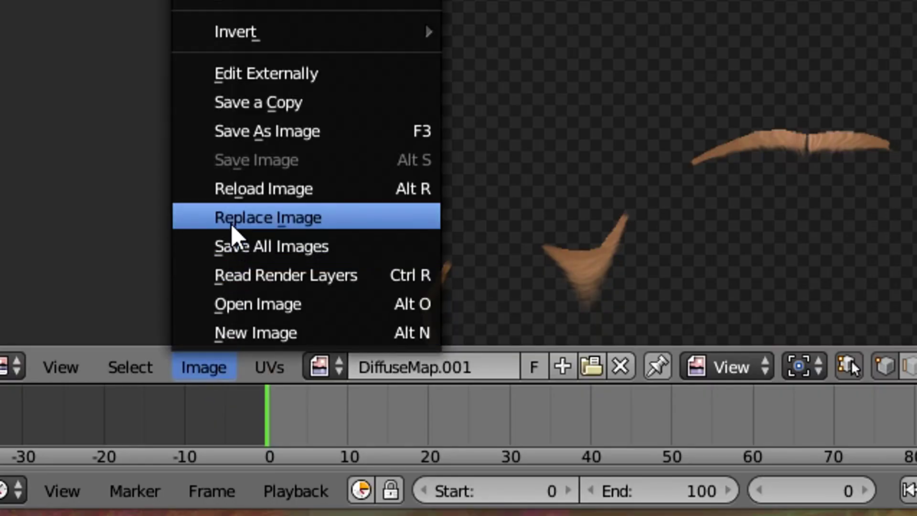
left_click(231, 220)
left_click(167, 88)
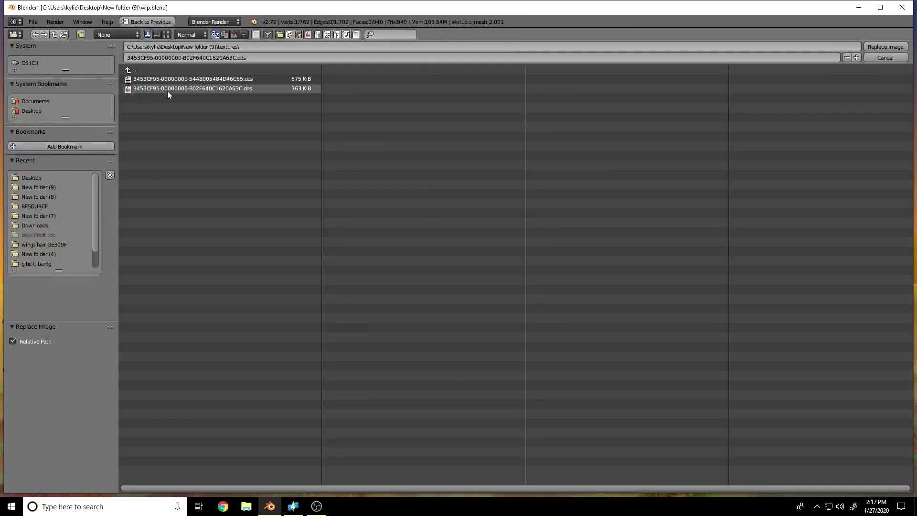
left_click(128, 70)
left_click(142, 79)
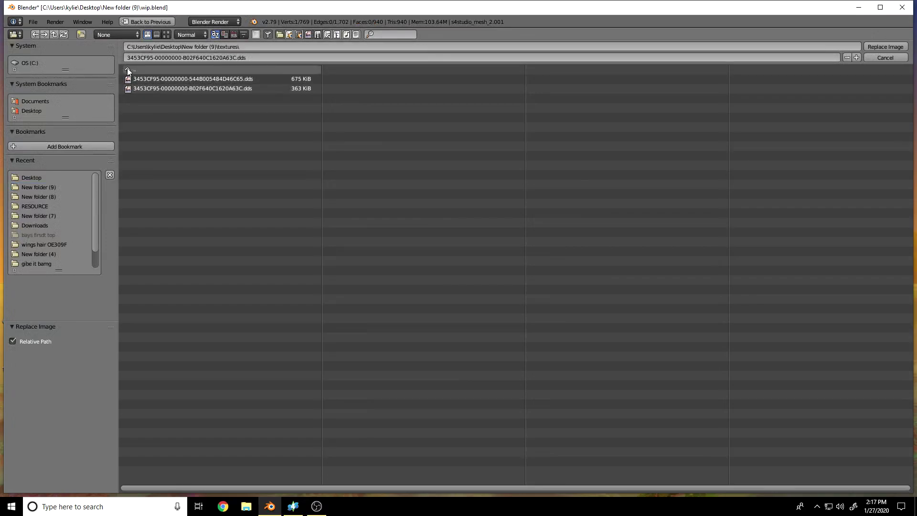
double_click(150, 78)
scroll(168, 214, "down", 1)
middle_click_drag(212, 246, 227, 207)
scroll(176, 216, "up", 1)
scroll(227, 206, "up", 1)
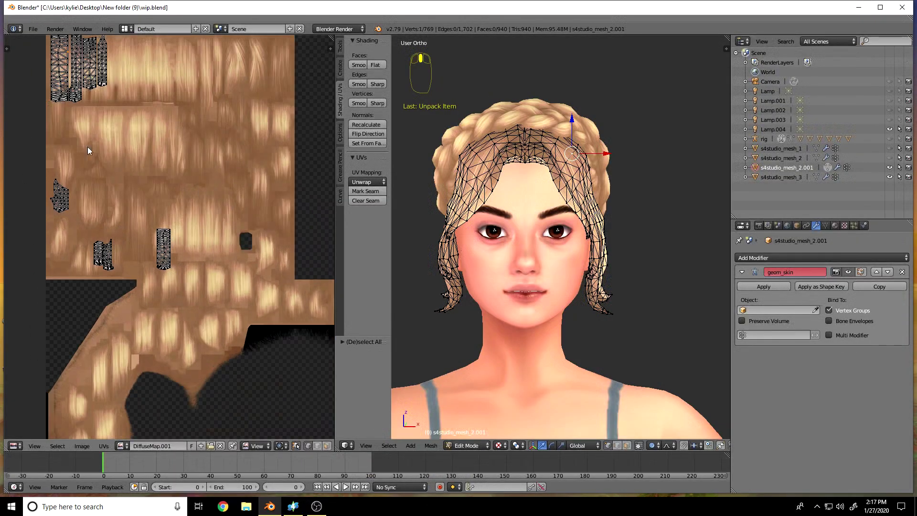
scroll(102, 130, "down", 2)
scroll(180, 232, "down", 2)
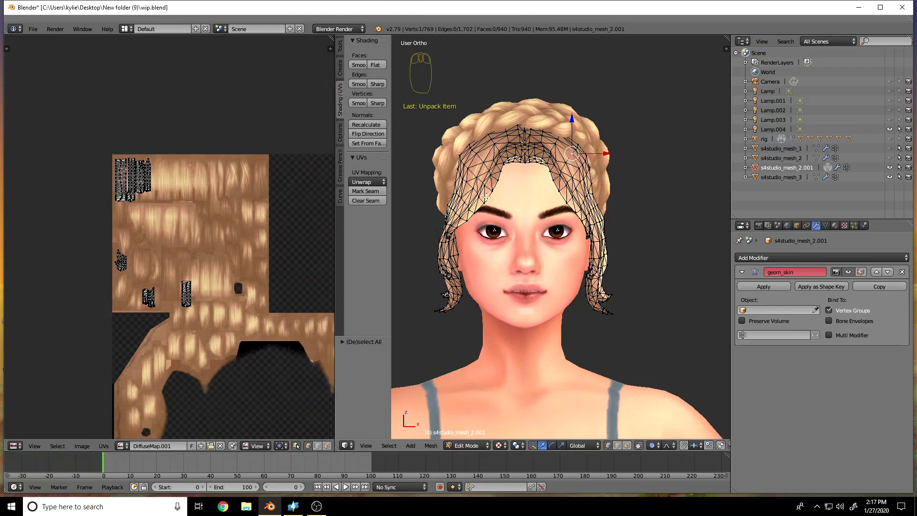
middle_click_drag(553, 157, 581, 156)
middle_click_drag(557, 220, 550, 142)
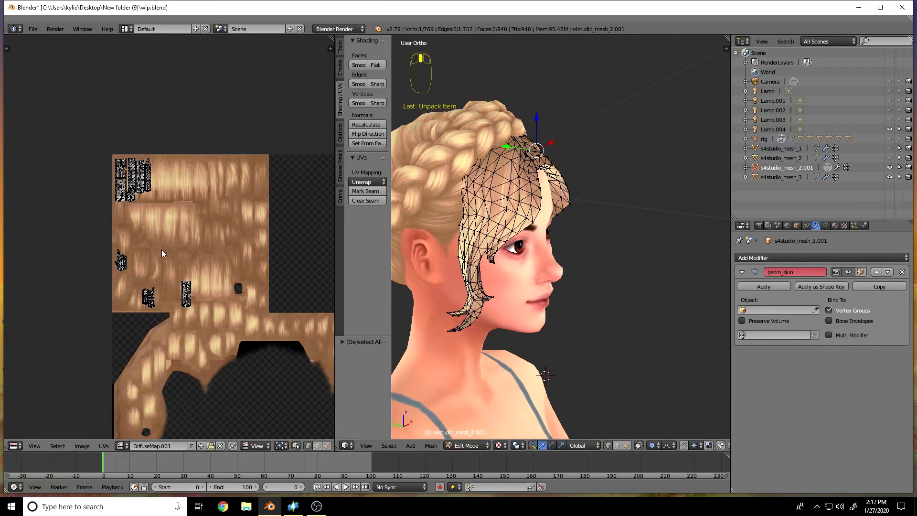
scroll(191, 264, "up", 3)
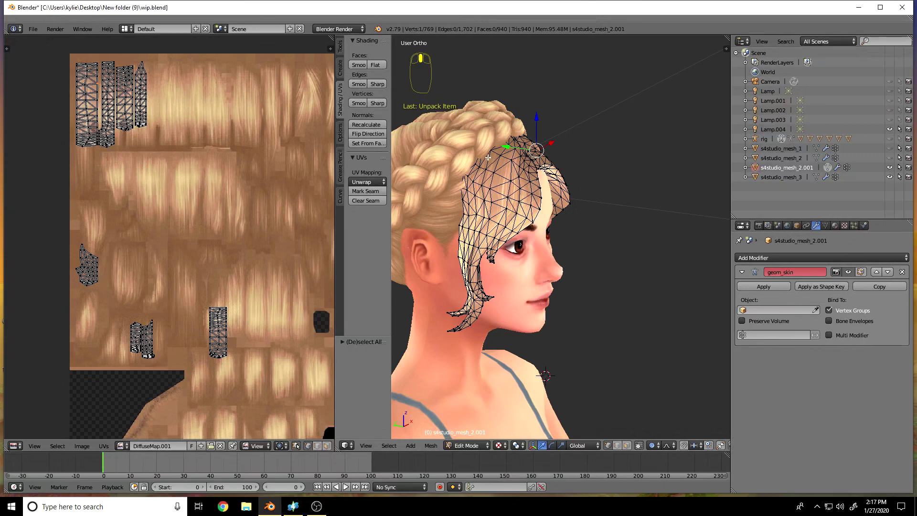
scroll(205, 207, "down", 3)
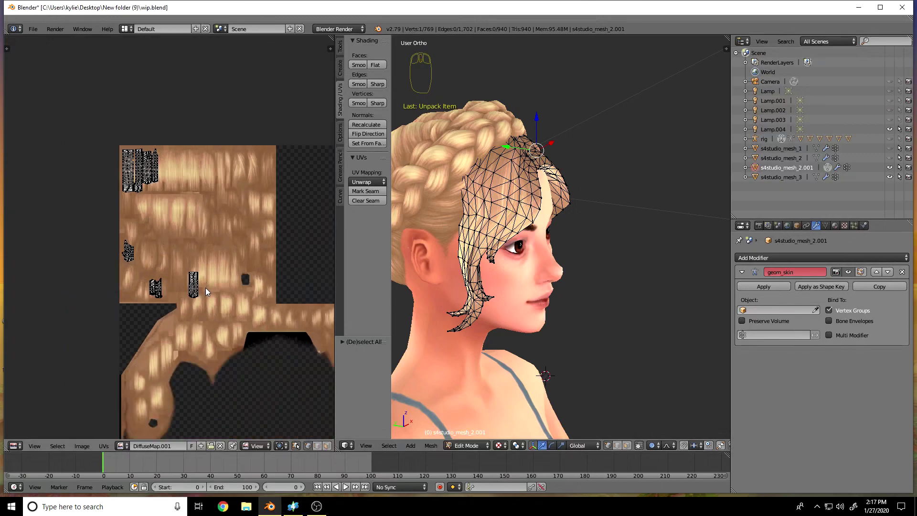
scroll(206, 288, "up", 2)
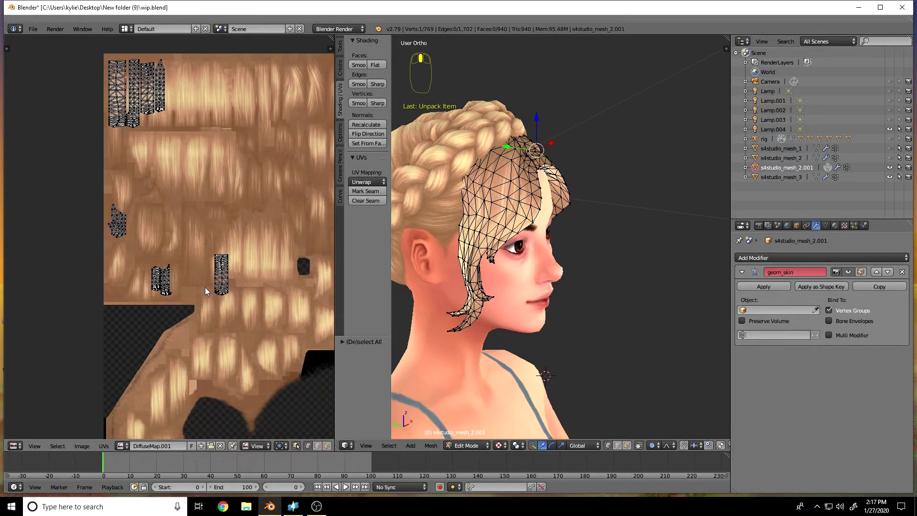
scroll(205, 287, "up", 2)
middle_click_drag(604, 230, 508, 156)
scroll(508, 221, "up", 3)
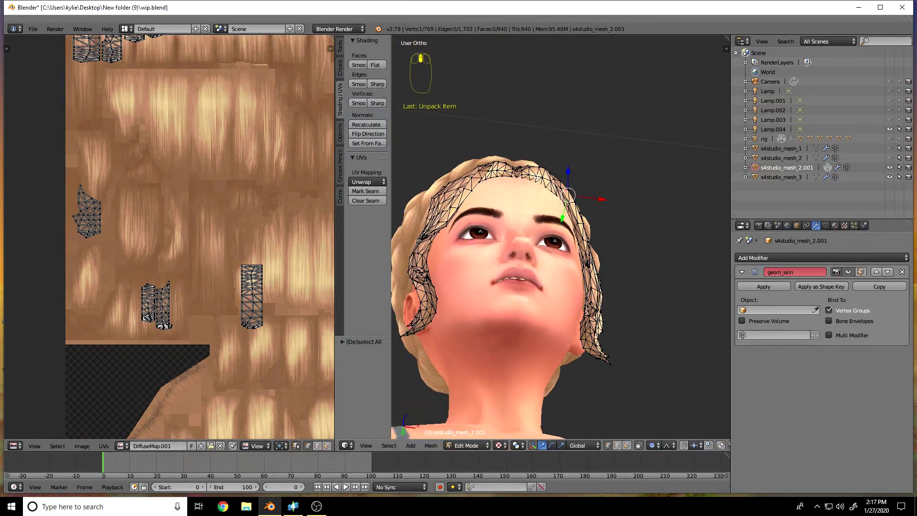
- Select the linked bang strand and show DiffuseMap.001 behind its UVs
key("l")
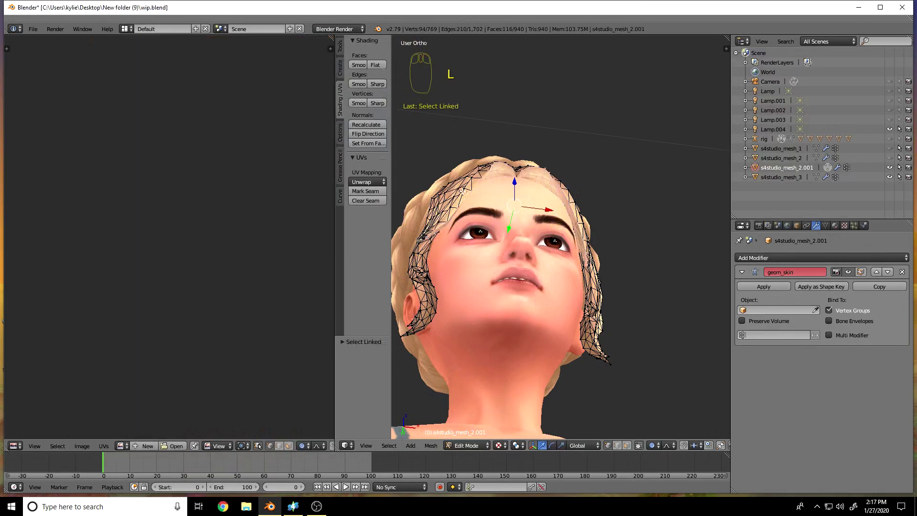
middle_click_drag(235, 305, 177, 252)
scroll(185, 415, "up", 2)
left_click(120, 446)
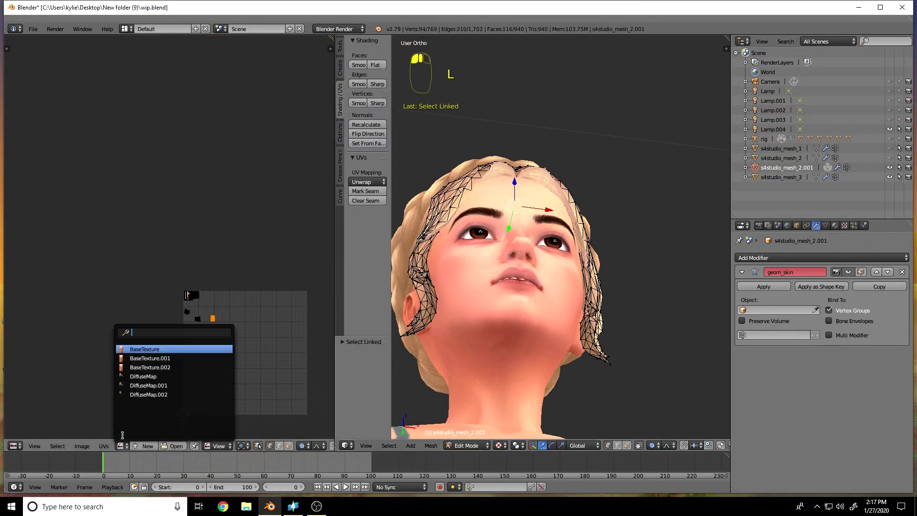
left_click(148, 385)
scroll(213, 303, "down", 2)
scroll(182, 226, "up", 3)
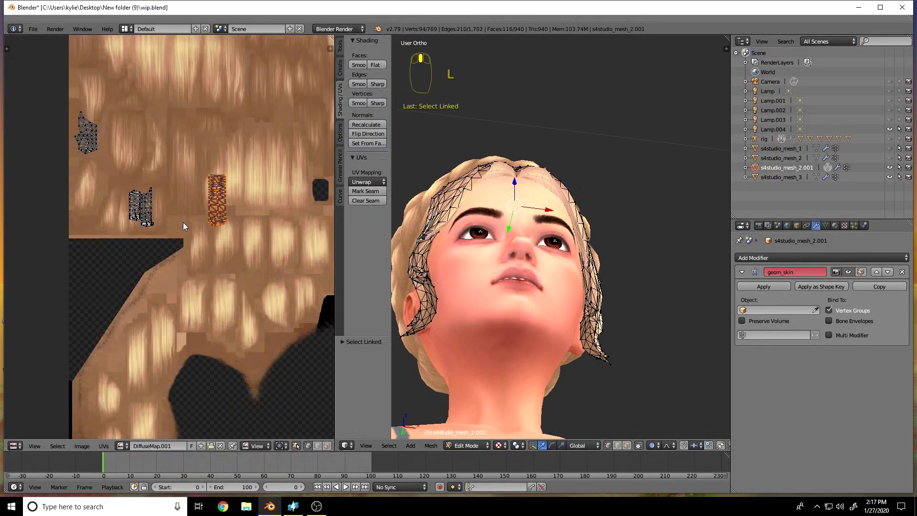
scroll(182, 226, "up", 2)
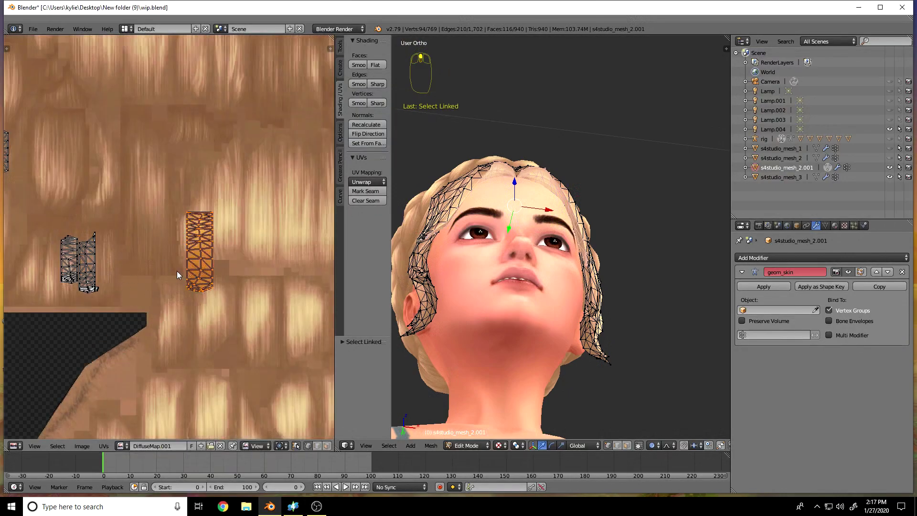
- Turn on proportional editing and move the strand's UV island up and left
key("g")
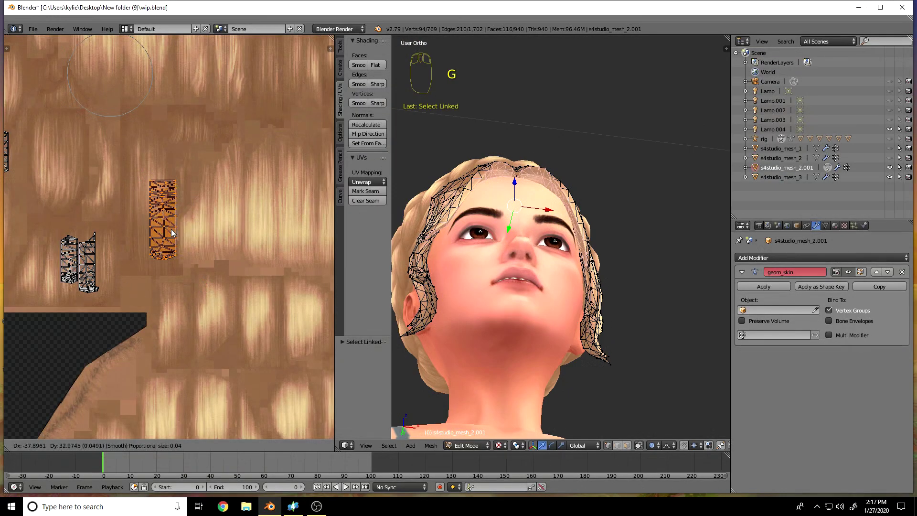
right_click(176, 246)
key("o")
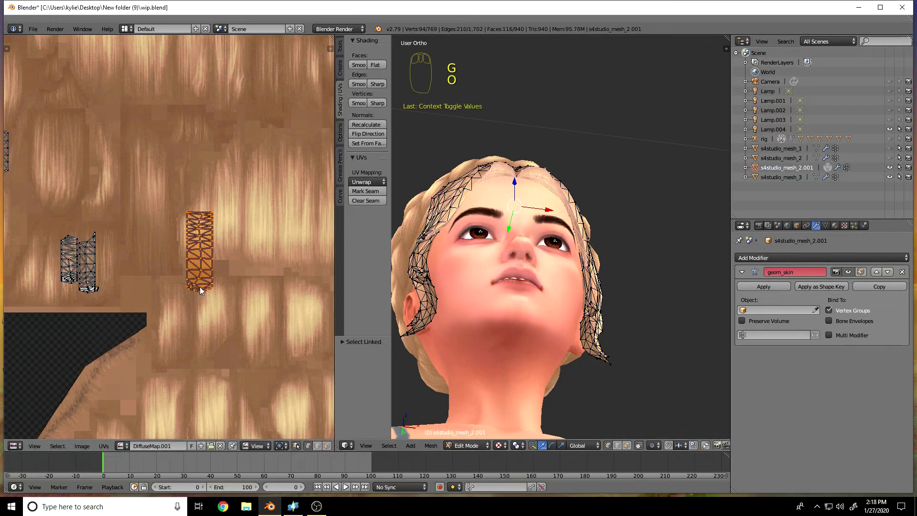
key("g")
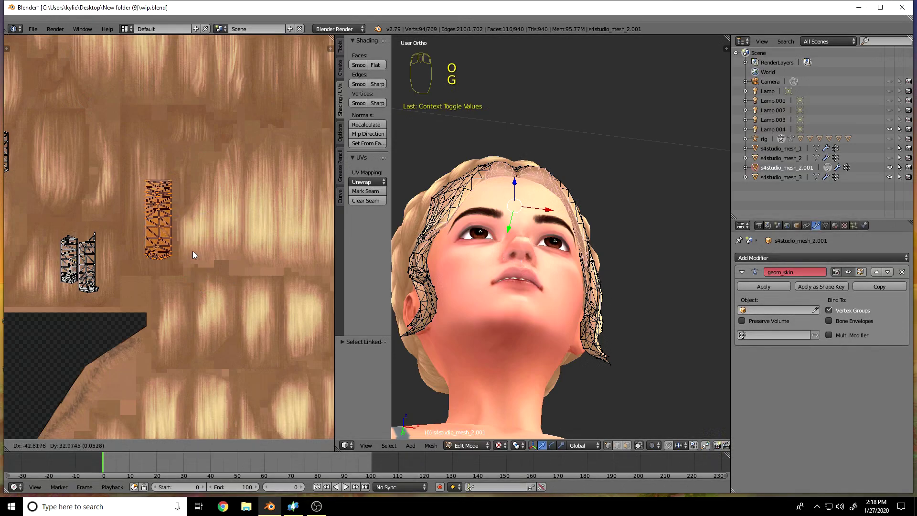
left_click(182, 207)
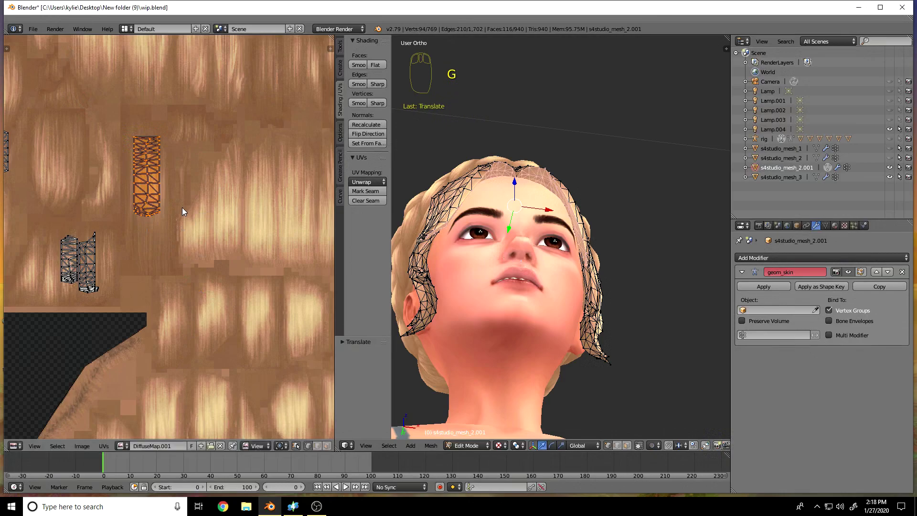
scroll(553, 176, "up", 2)
- Switch to Object Mode and orbit straight-on to view the textured fringe
middle_click_drag(554, 176, 533, 165)
right_click(532, 175)
middle_click_drag(432, 411, 457, 428)
left_click(462, 445)
left_click(461, 435)
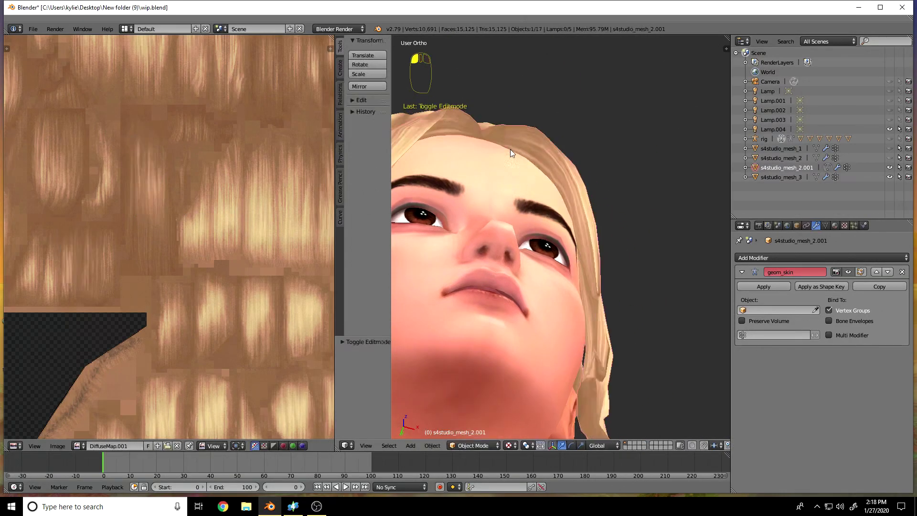
middle_click_drag(510, 149, 615, 83)
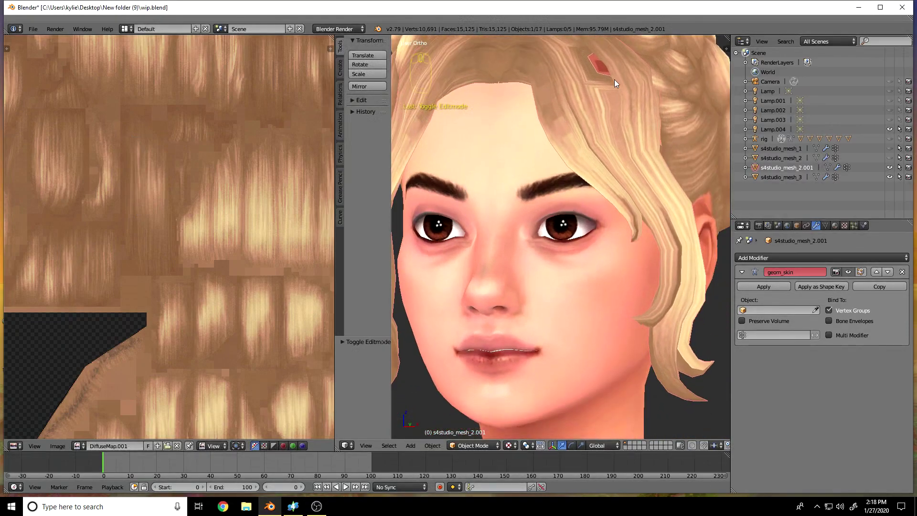
- Return the hair mesh to Edit Mode and pan the UV view right and down
left_click(469, 445)
left_click(471, 416)
left_click(479, 445)
left_click(483, 430)
scroll(258, 162, "down", 3)
middle_click_drag(215, 176, 259, 237)
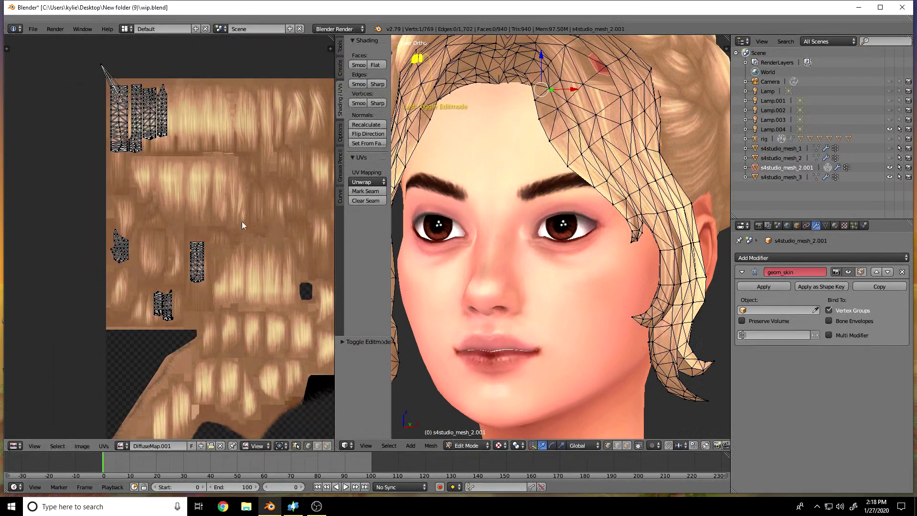
- Undo the last four UV changes with Ctrl+Z
middle_click_drag(136, 99, 167, 160)
right_click(140, 130)
scroll(139, 129, "up", 1)
scroll(191, 253, "down", 2)
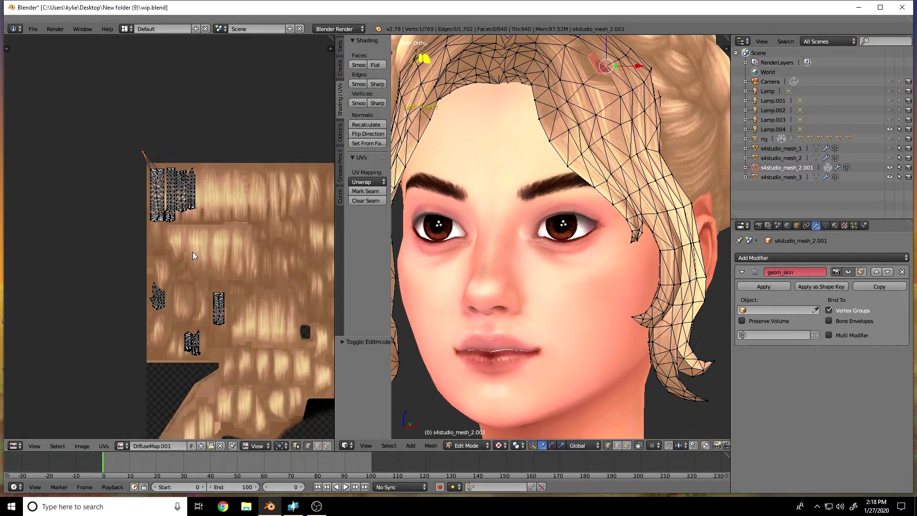
key("ctrl+z")
key("ctrl+z")
key("ctrl+z")
key("ctrl+z")
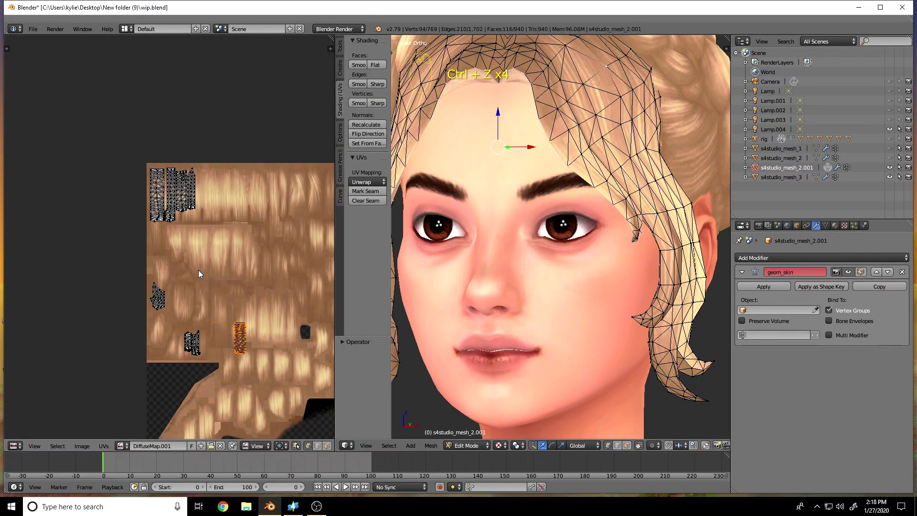
- Move the bang UV island onto a lighter strand in the texture's upper-right corner
scroll(153, 175, "up", 1)
scroll(154, 175, "up", 1)
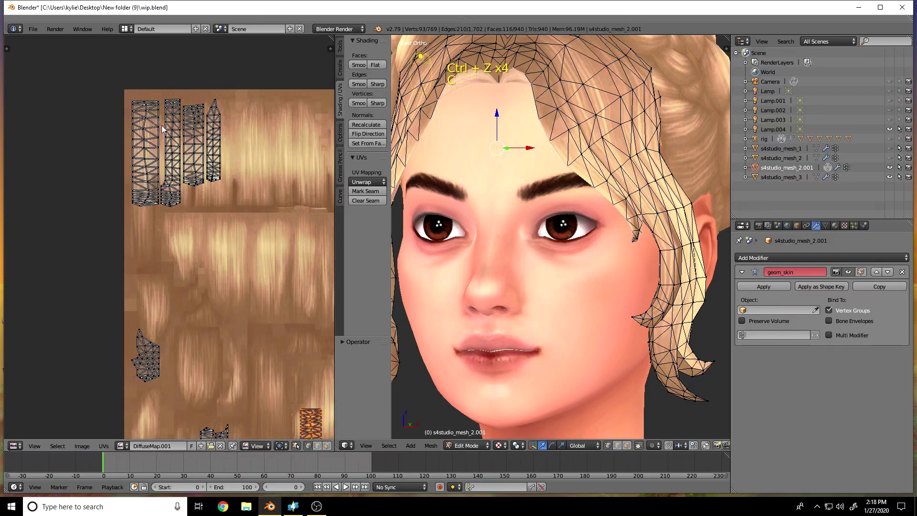
scroll(215, 250, "down", 2)
middle_click_drag(279, 330, 204, 253)
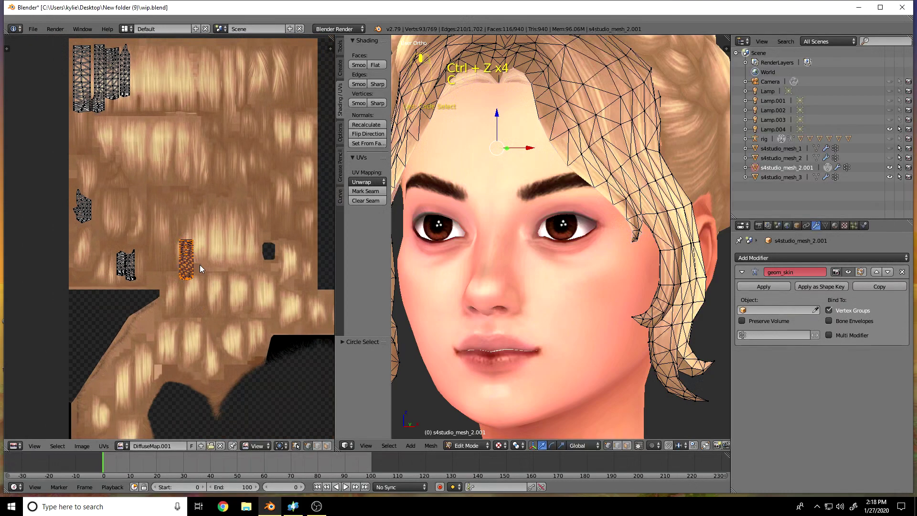
key("g")
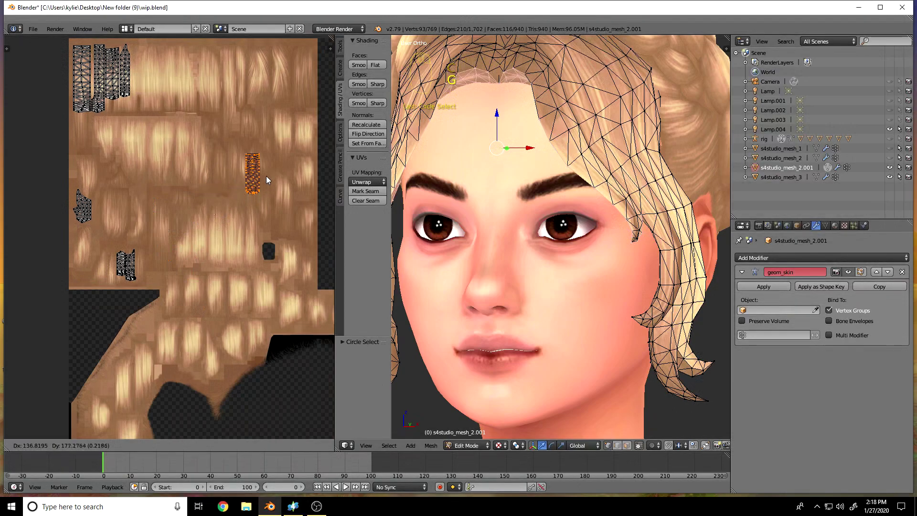
left_click(318, 75)
mouse_move(478, 150)
middle_mouse_down()
mouse_move(478, 96)
mouse_move(525, 102)
mouse_move(494, 107)
mouse_move(485, 156)
middle_mouse_up()
right_click(583, 158)
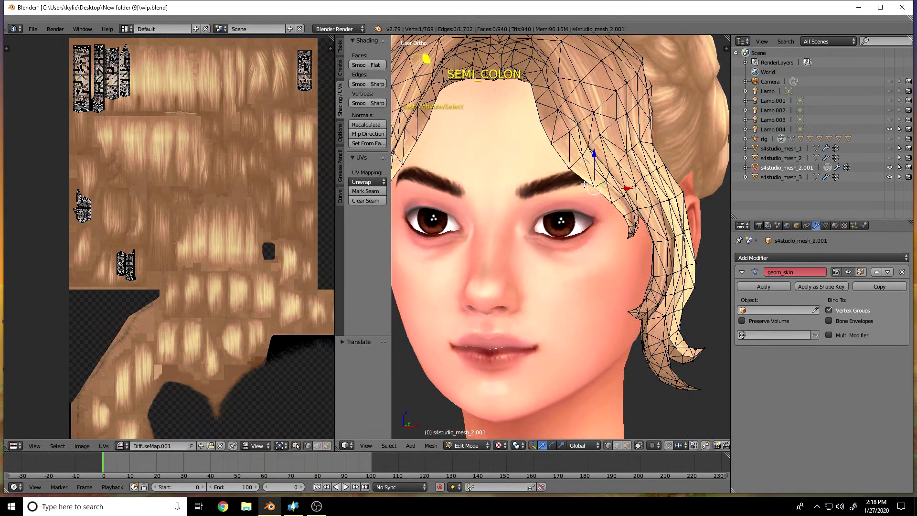
- Select all of the hair mesh and show DiffuseMap.001 behind the UVs
key("l")
key("l")
key("l")
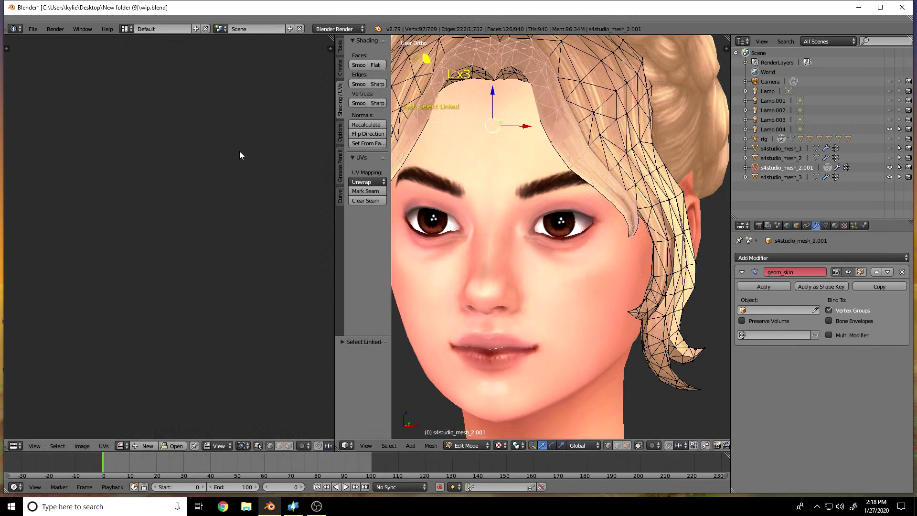
scroll(176, 299, "up", 3)
middle_click_drag(195, 329, 165, 246)
scroll(429, 275, "down", 3)
key("a")
key("a")
key("a")
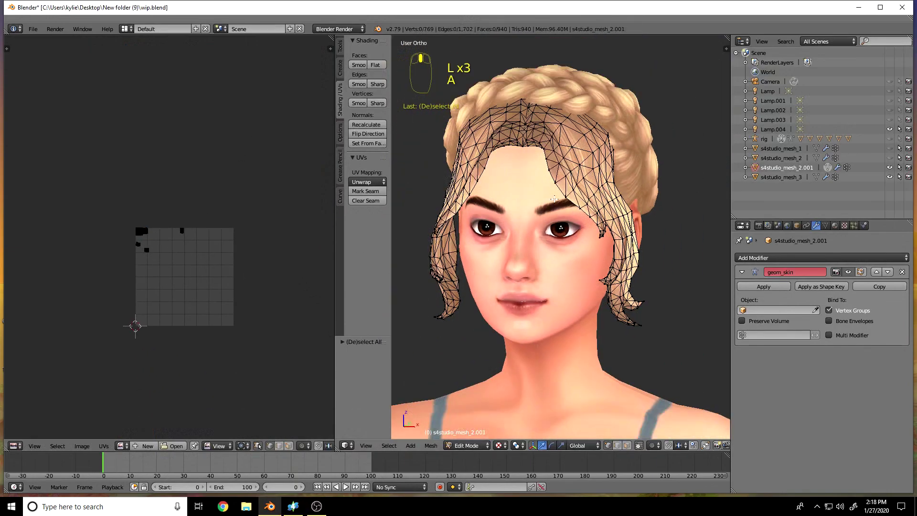
left_click(120, 447)
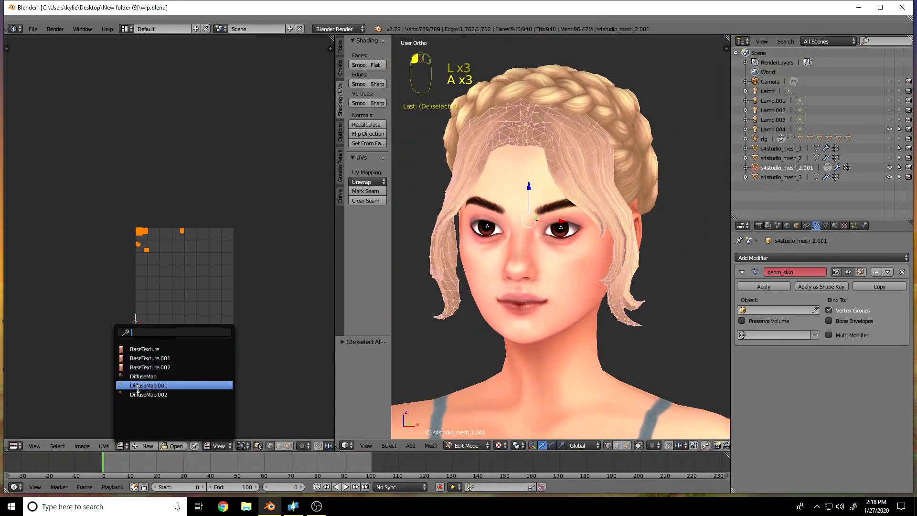
left_click(153, 381)
- Select the linked hairline bang strand and move its UV island onto a matching hair strand
middle_click_drag(193, 260, 264, 355)
right_click(560, 181)
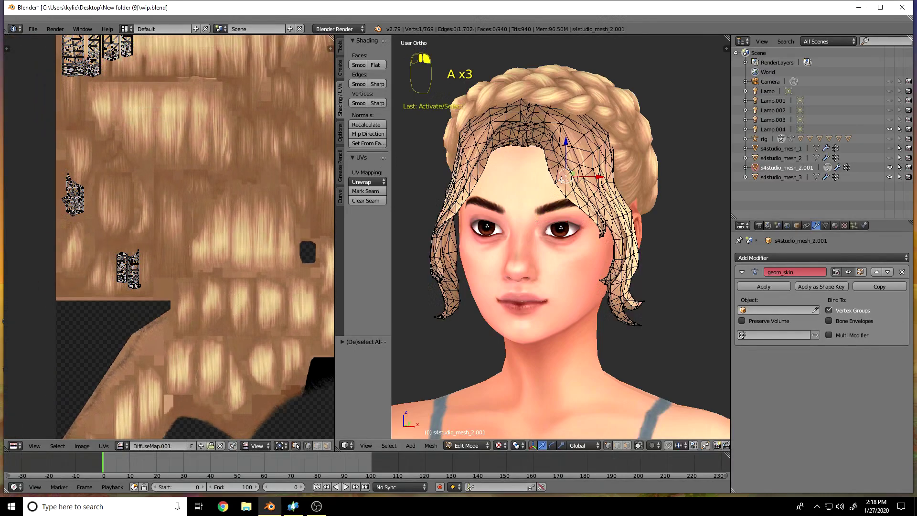
scroll(560, 180, "up", 1)
key("l")
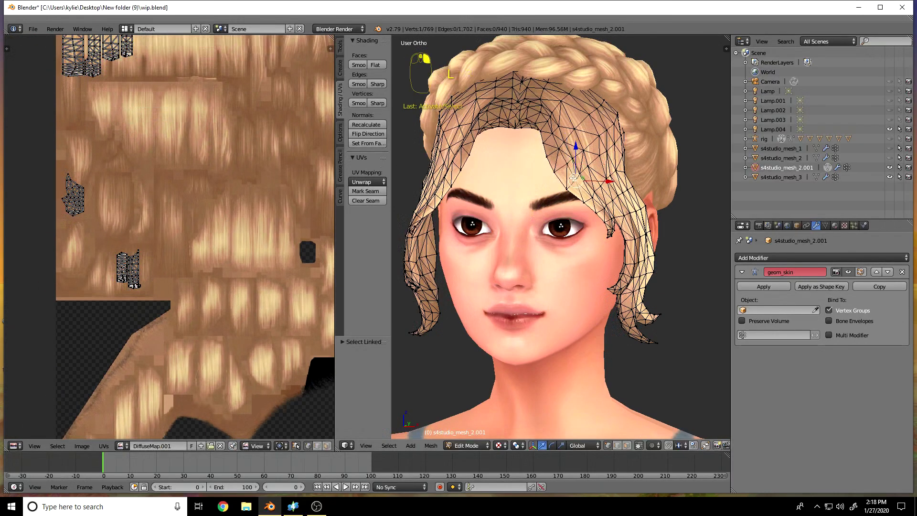
key("l")
scroll(217, 280, "down", 2)
scroll(219, 210, "up", 3)
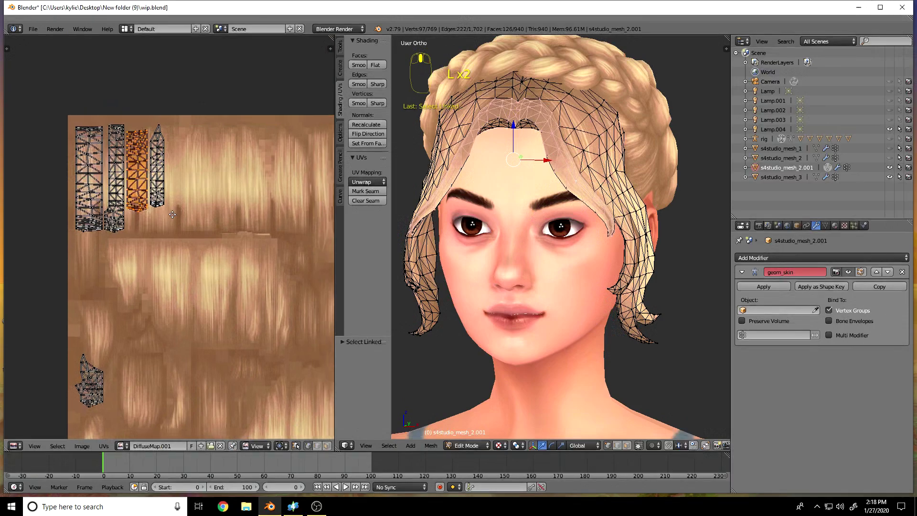
key("g")
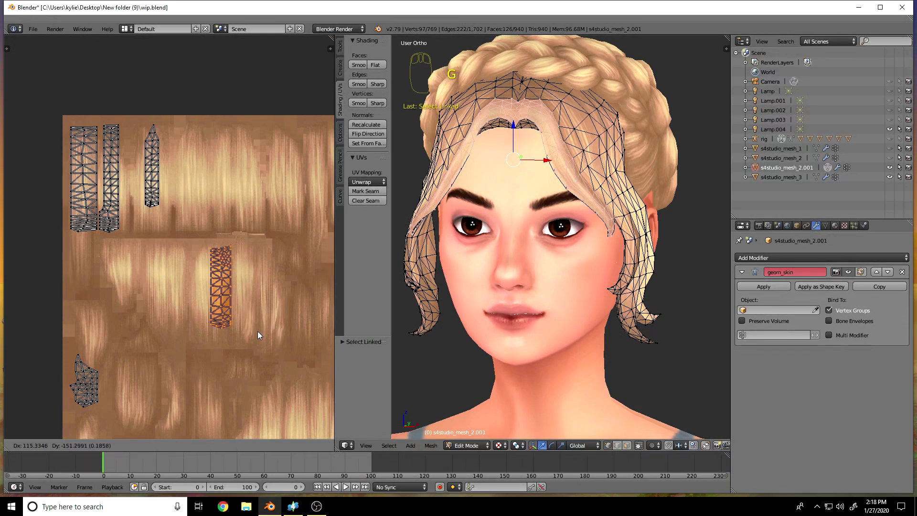
left_click(230, 217)
- Refine the strand island's position, then select a vertex on the side hair
middle_click_drag(601, 287, 512, 288)
scroll(132, 185, "up", 4)
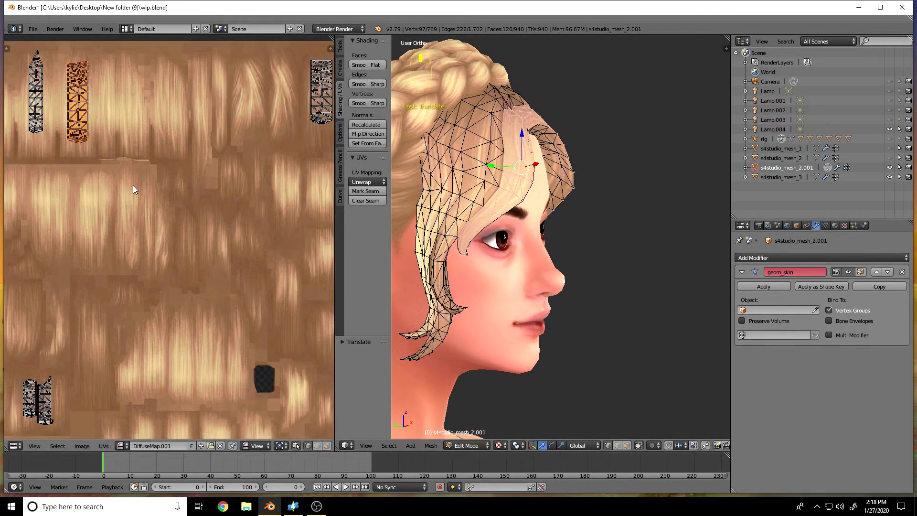
key("g")
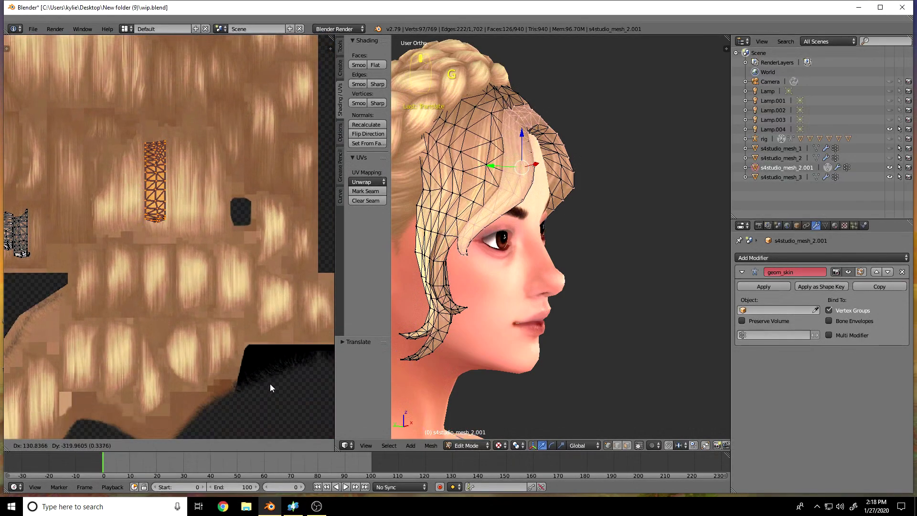
left_click(270, 380)
scroll(540, 349, "up", 1)
middle_click_drag(540, 348, 633, 350)
middle_click_drag(497, 143, 506, 254, "shift")
right_click(485, 252)
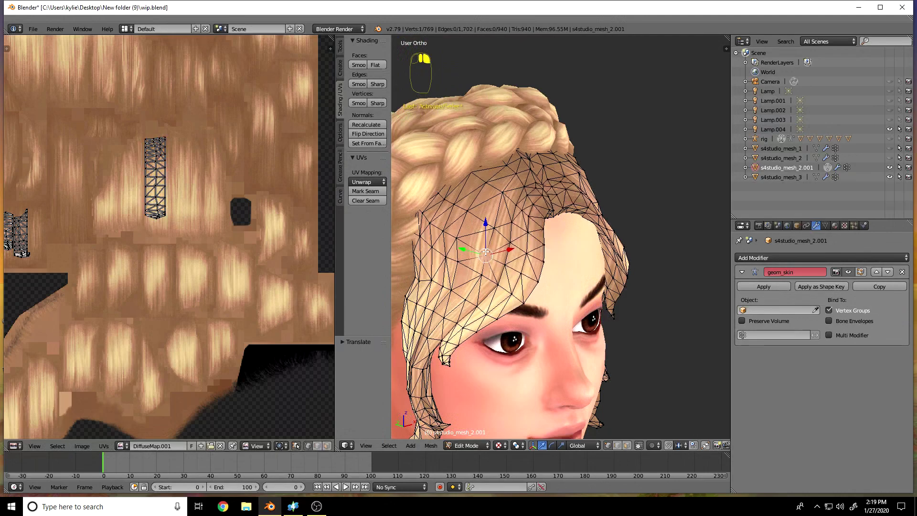
left_click_drag(392, 253, 291, 252)
- Select the linked side hair strand's UV island, test-moving it and cancelling
key("l")
scroll(102, 174, "down", 3)
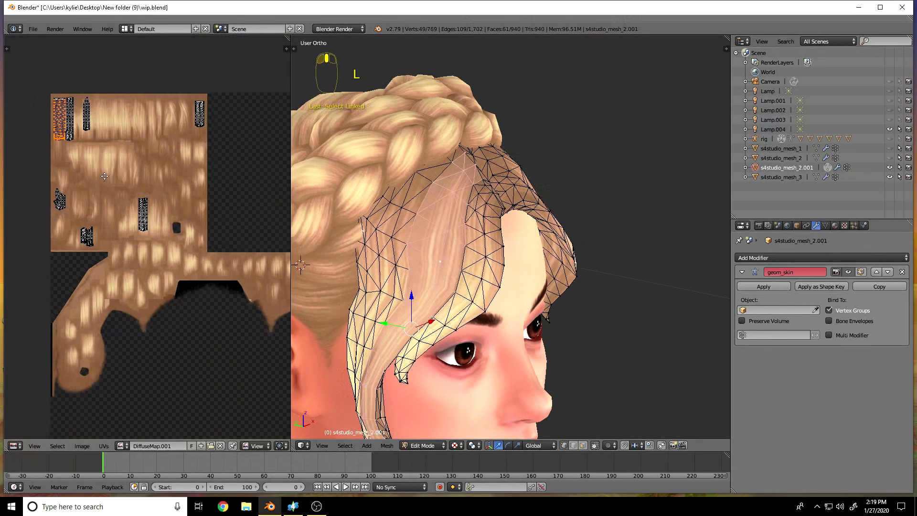
middle_click_drag(102, 174, 159, 257)
scroll(155, 257, "up", 3)
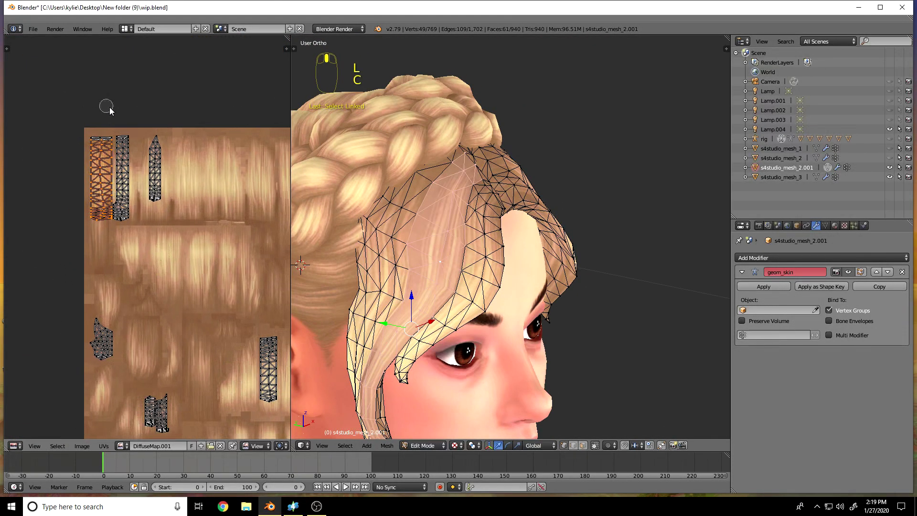
left_click_drag(95, 139, 109, 141)
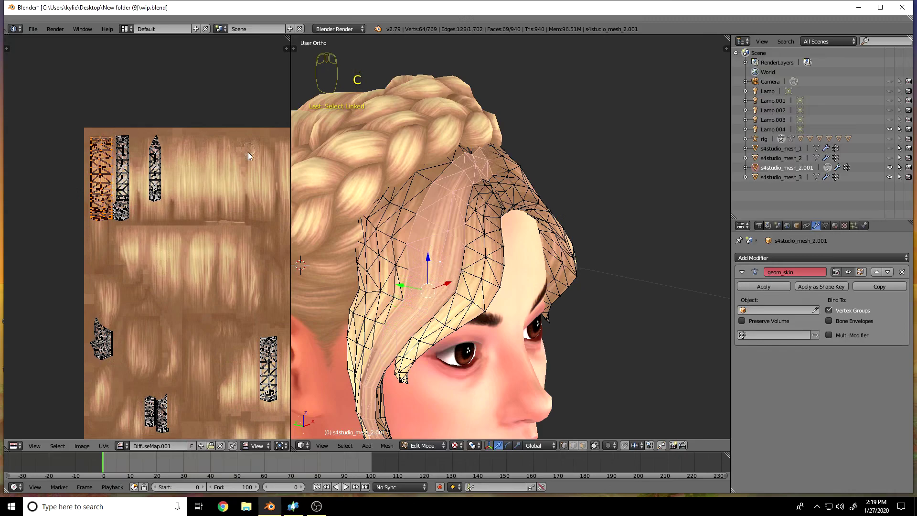
key("g")
right_click(189, 178)
- Add more of the strand's UV faces to the selection, again cancelling a trial move
scroll(95, 152, "up", 2)
middle_click_drag(91, 150, 209, 234)
scroll(165, 225, "up", 2)
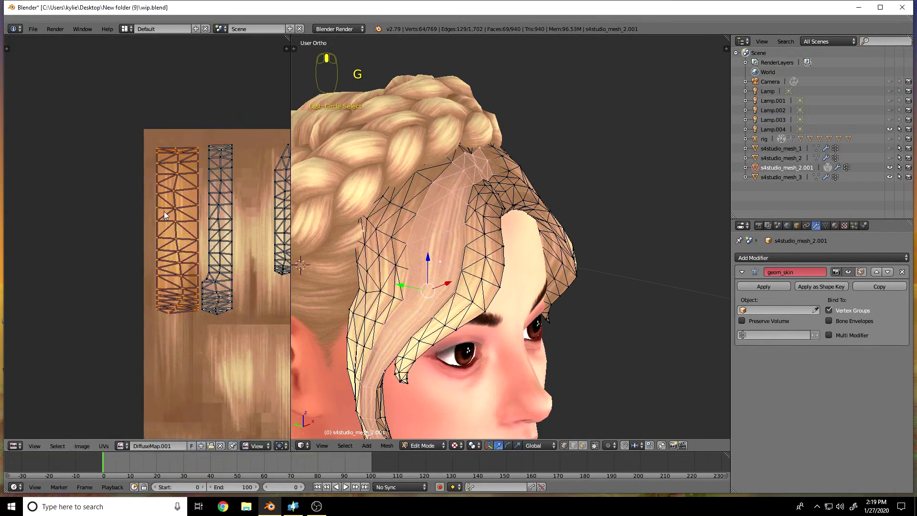
mouse_move(155, 149)
left_mouse_down()
mouse_move(195, 146)
mouse_move(191, 297)
left_mouse_up()
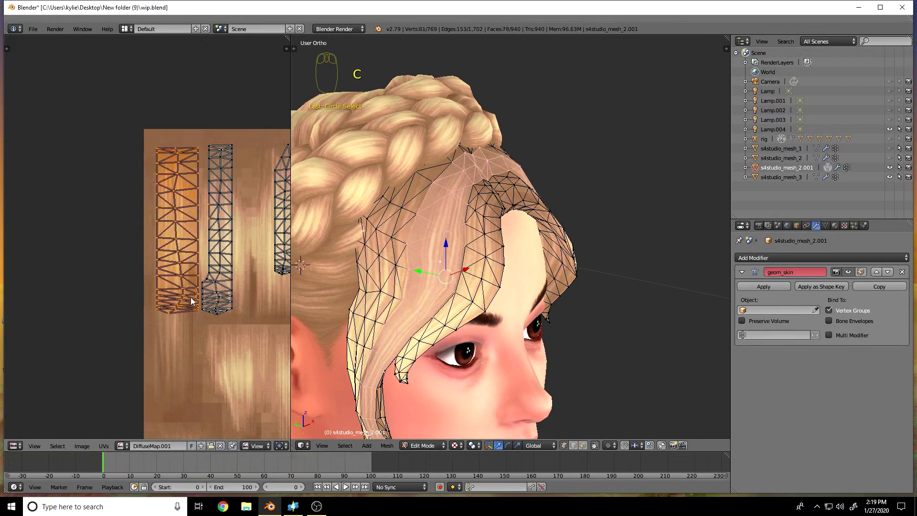
middle_click_drag(176, 193, 126, 164)
key("g")
right_click(124, 197)
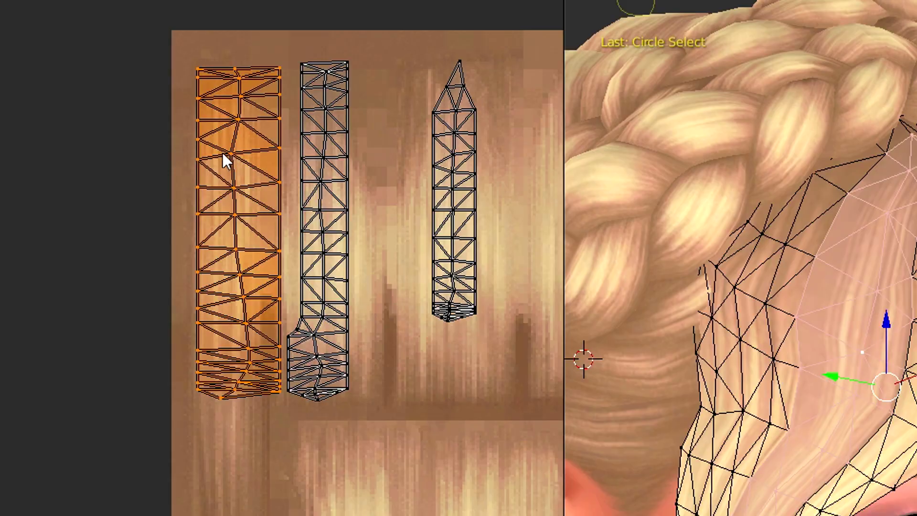
- Circle-select the whole strand island and move it rightward onto a lighter hair strand
key("c")
scroll(234, 81, "down", 1)
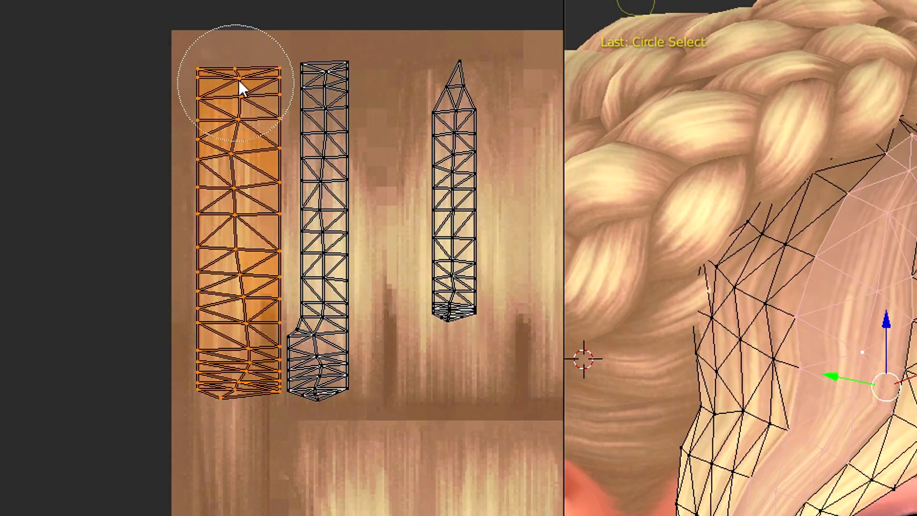
mouse_move(227, 81)
left_mouse_down()
mouse_move(215, 234)
mouse_move(226, 368)
left_mouse_up()
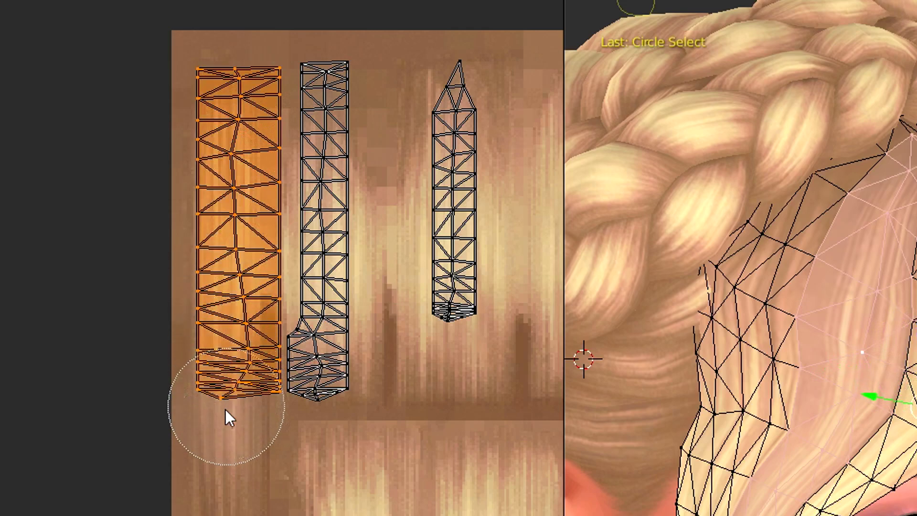
right_click(165, 139)
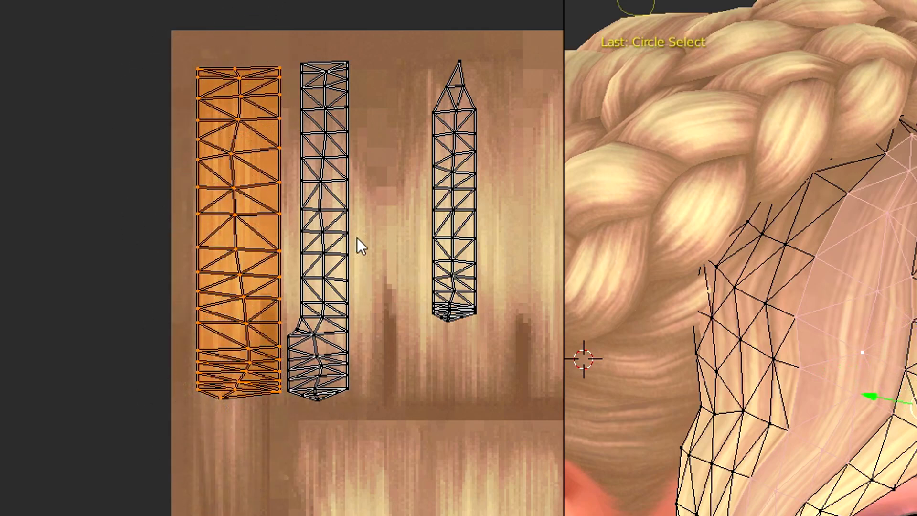
middle_click_drag(375, 251, 76, 197)
key("g")
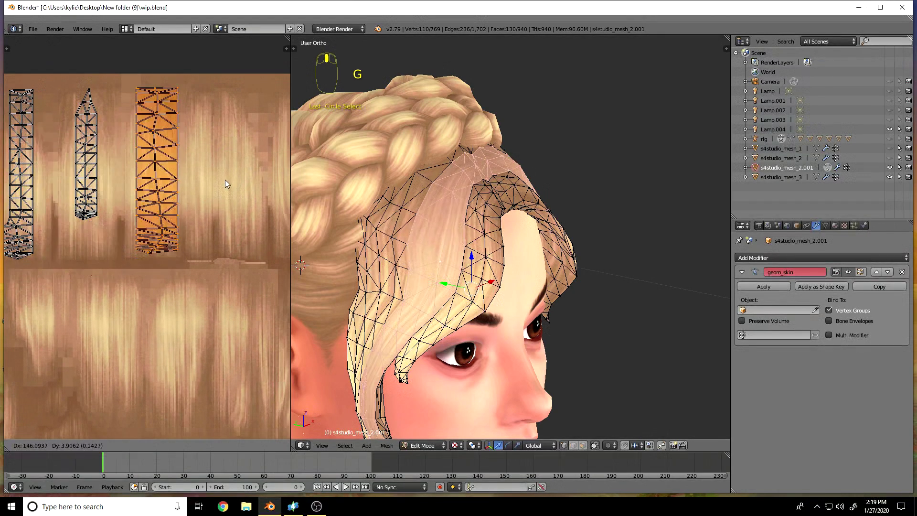
left_click(213, 199)
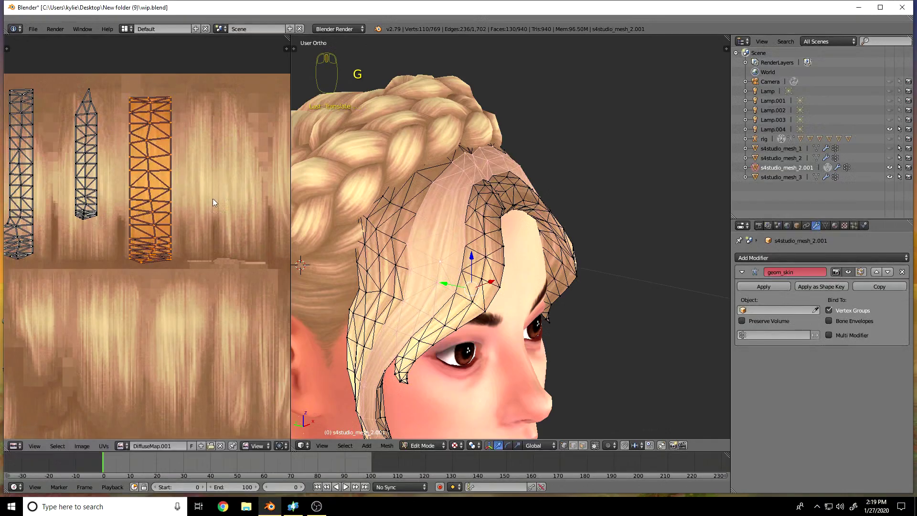
scroll(239, 210, "up", 1)
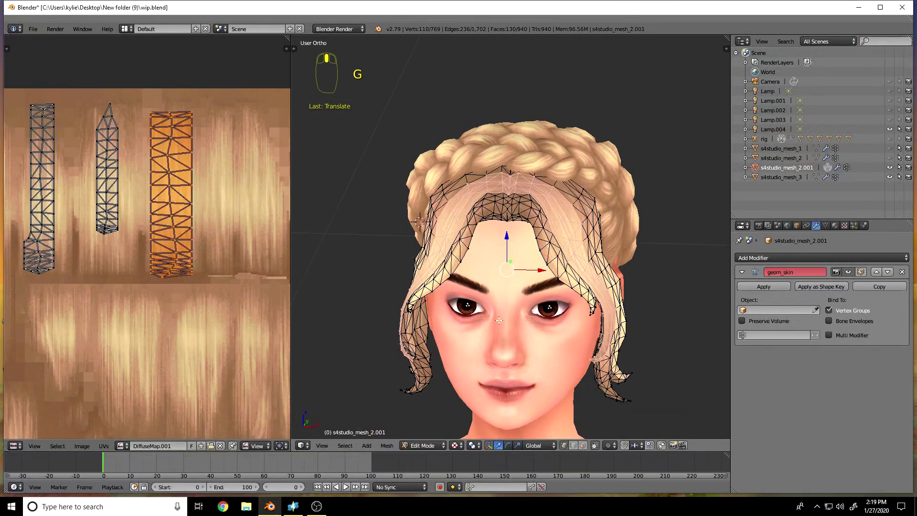
- Move the bang-strand UV island to a new spot on the texture
middle_click_drag(550, 329, 532, 213)
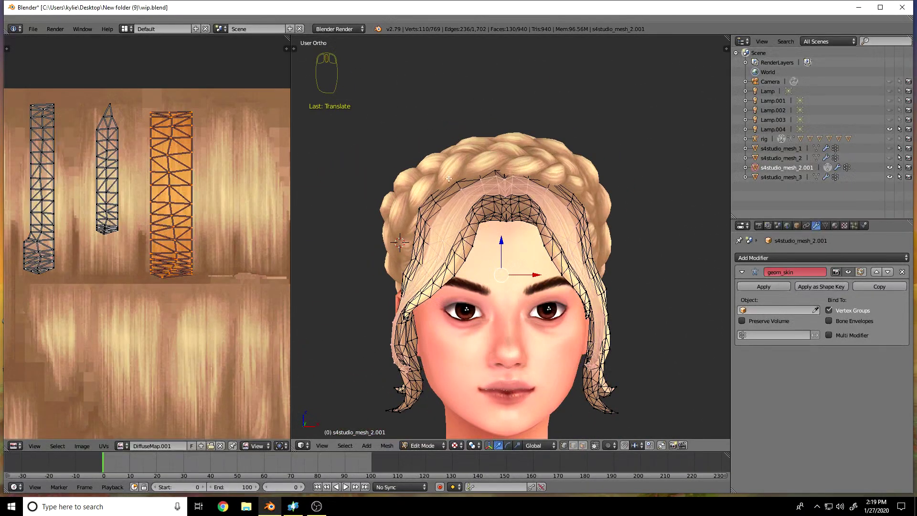
middle_click_drag(260, 191, 169, 203)
scroll(169, 204, "down", 1)
key("g")
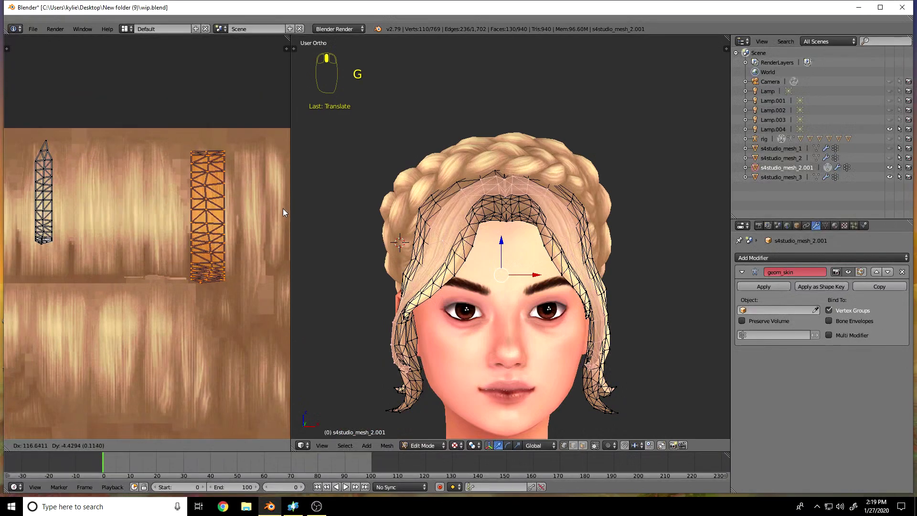
left_click(283, 210)
middle_click_drag(289, 229, 242, 214)
scroll(207, 243, "down", 4)
scroll(193, 242, "up", 2)
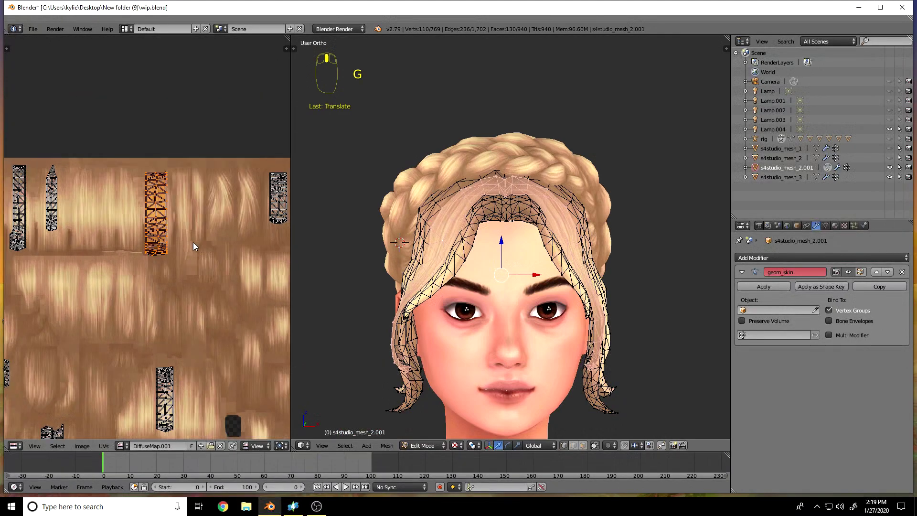
- Shrink the island, then enlarge it again to a moderate size
middle_click_drag(494, 201, 595, 212)
scroll(595, 211, "down", 2)
scroll(595, 211, "up", 3)
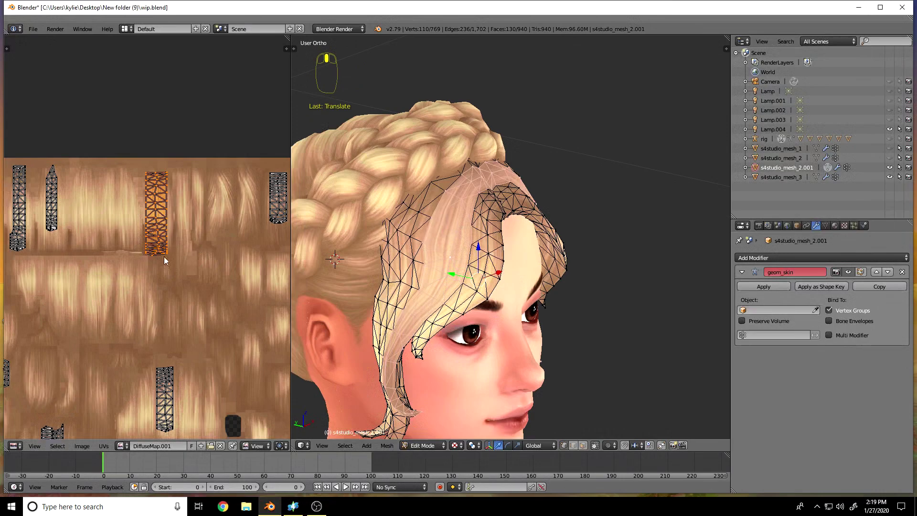
scroll(133, 251, "up", 1)
key("s")
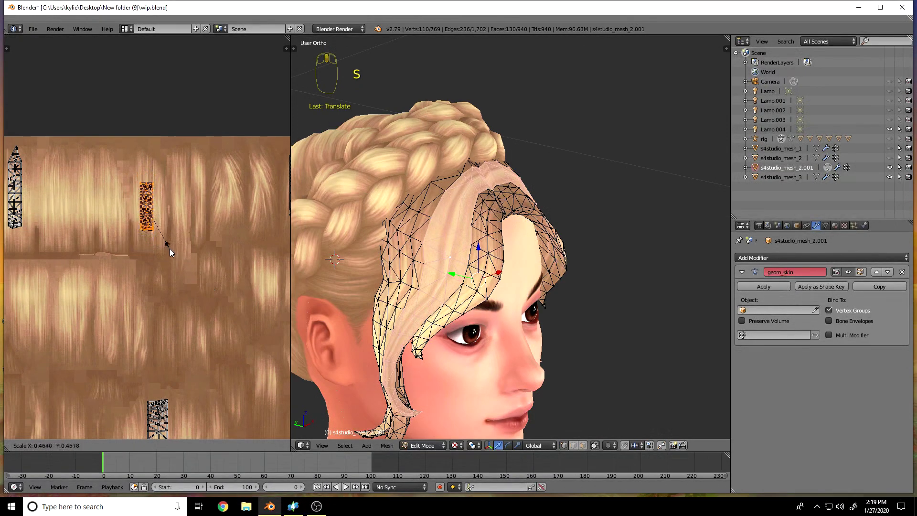
left_click(170, 248)
scroll(439, 244, "up", 2)
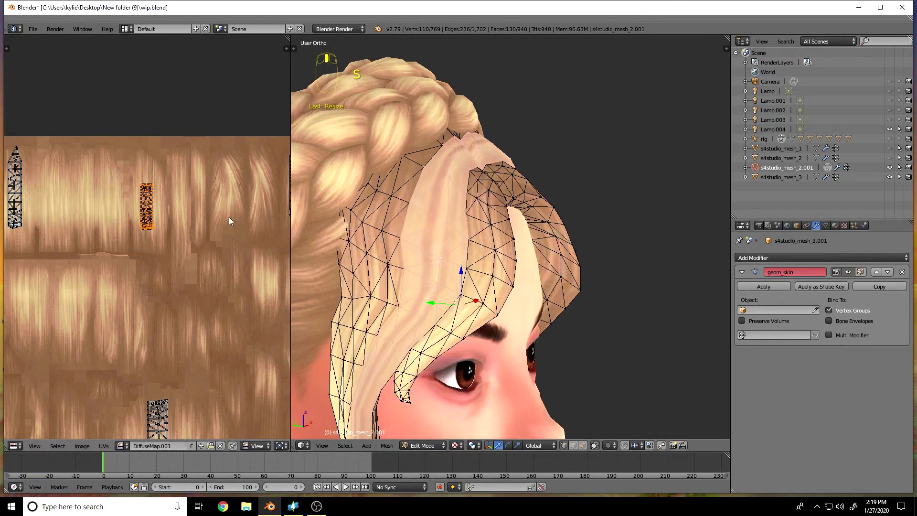
key("s")
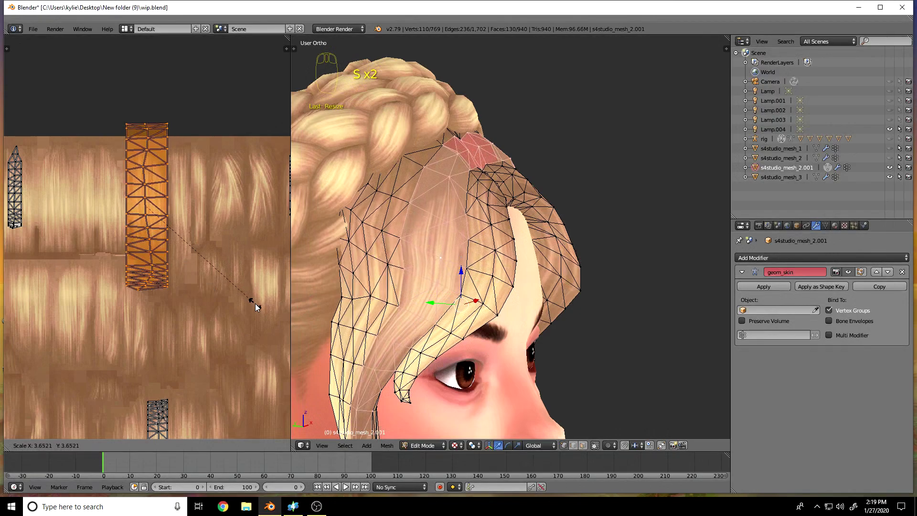
right_click(255, 303)
key("s")
left_click(235, 308)
- Narrow the island's width with X-constrained scaling to fit the hair strand
key("s")
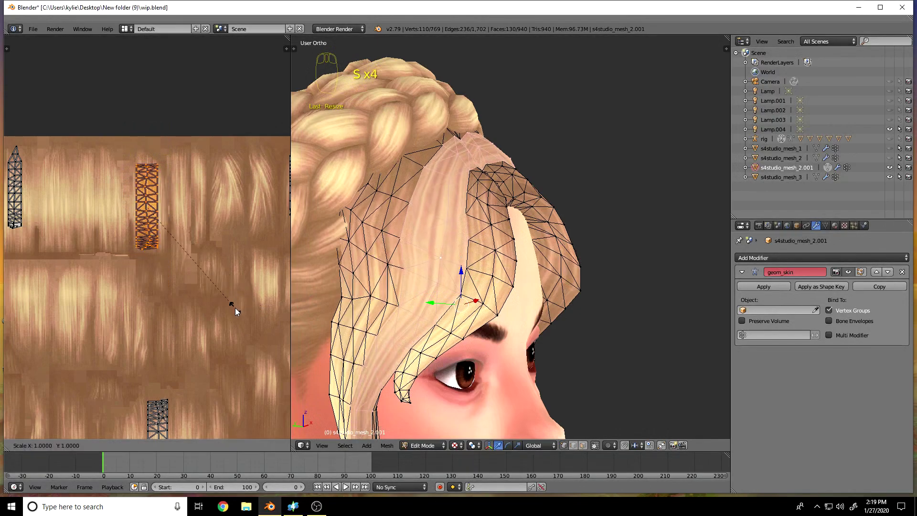
key("x")
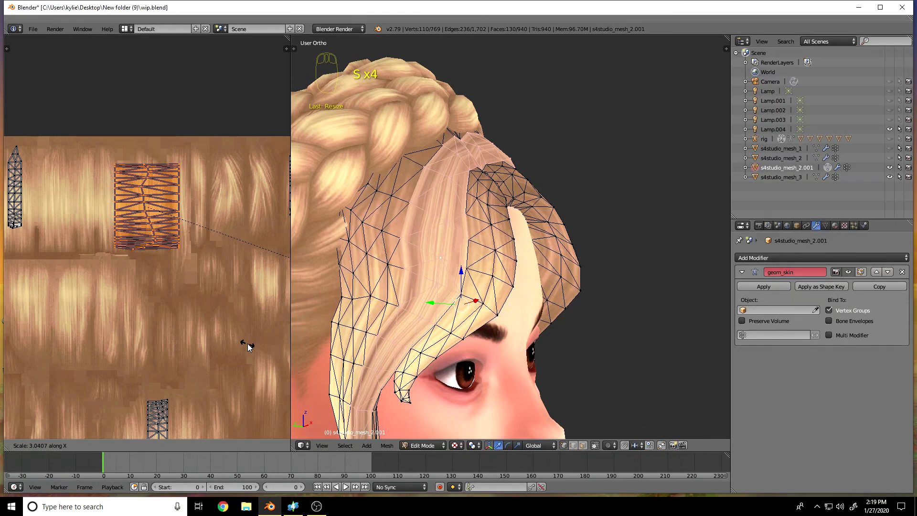
left_click(163, 281)
scroll(164, 281, "up", 1)
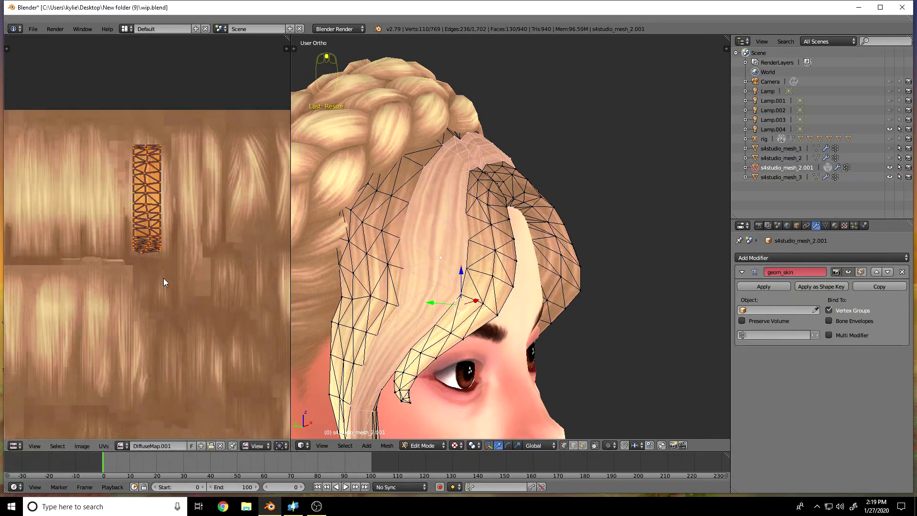
scroll(165, 279, "up", 2)
key("s")
key("x")
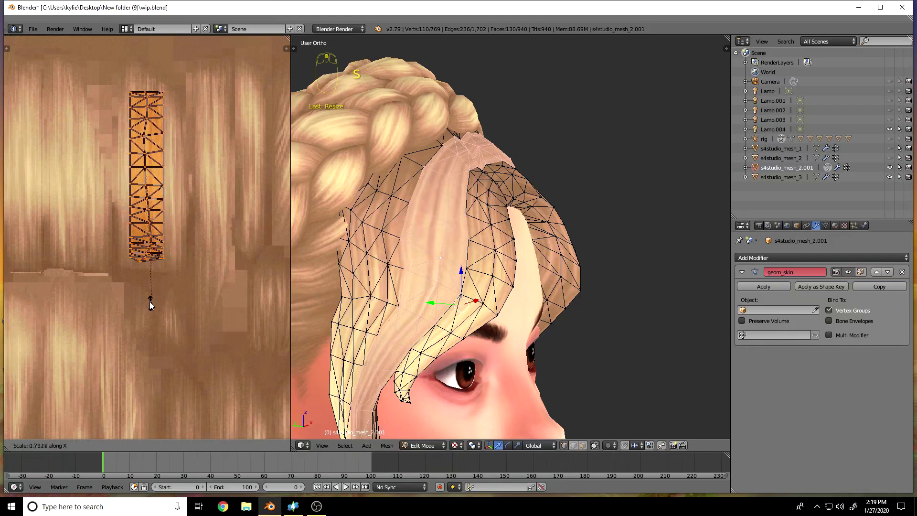
scroll(182, 262, "down", 3)
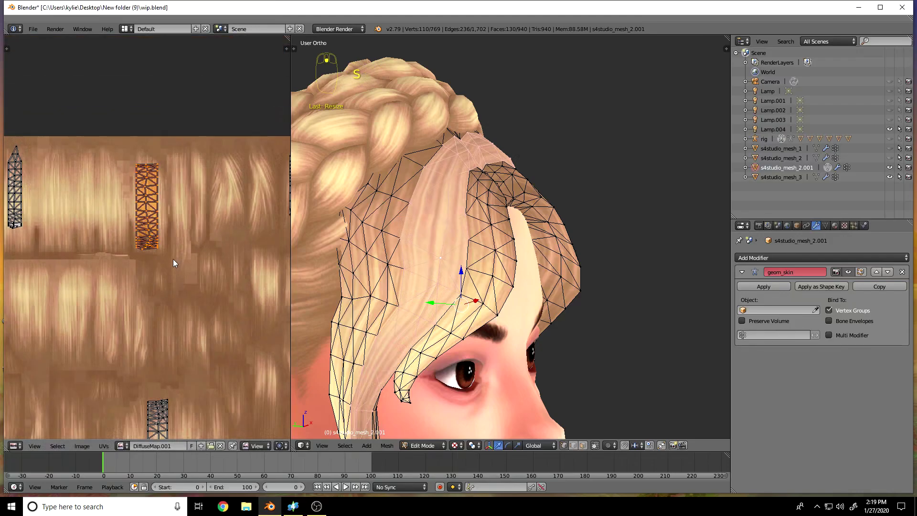
key("s")
left_click(189, 287)
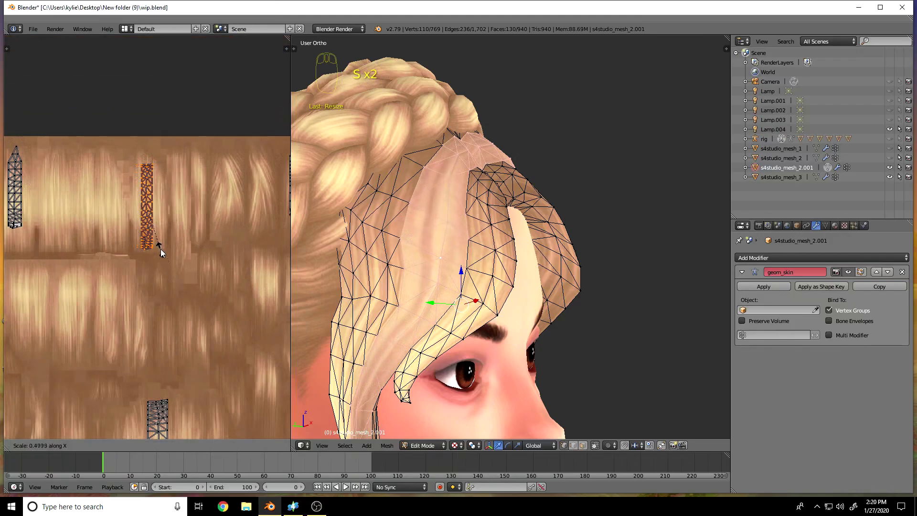
- Stretch the island lengthwise along Y, then undo the unwanted lengthening
scroll(159, 245, "up", 3)
scroll(163, 251, "down", 2)
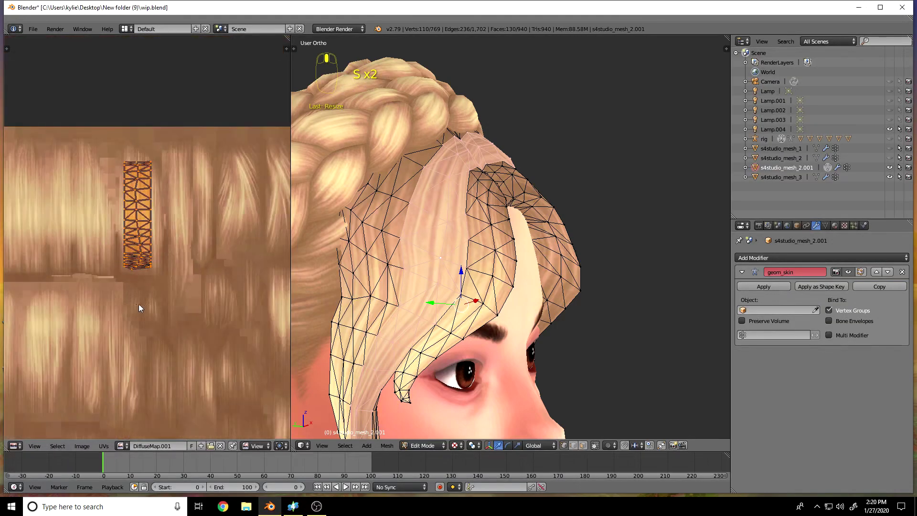
key("s")
key("y")
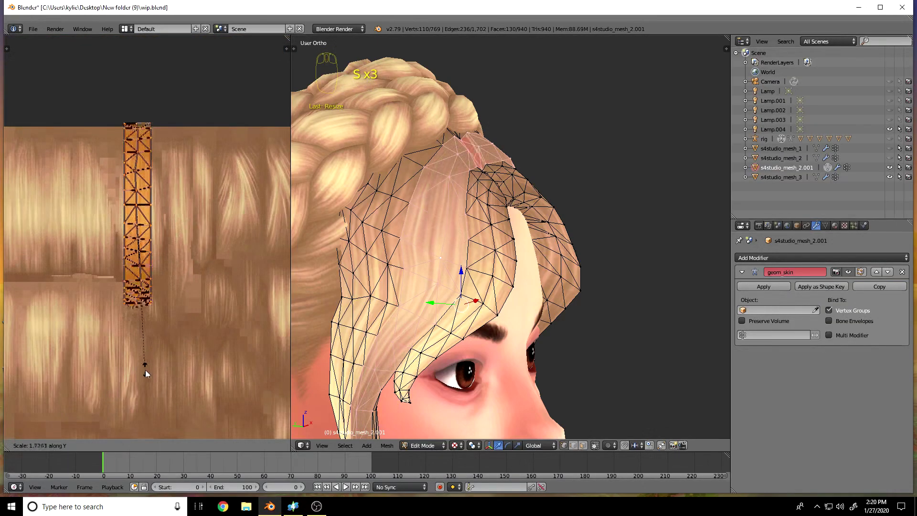
left_click(146, 399)
scroll(166, 361, "down", 3)
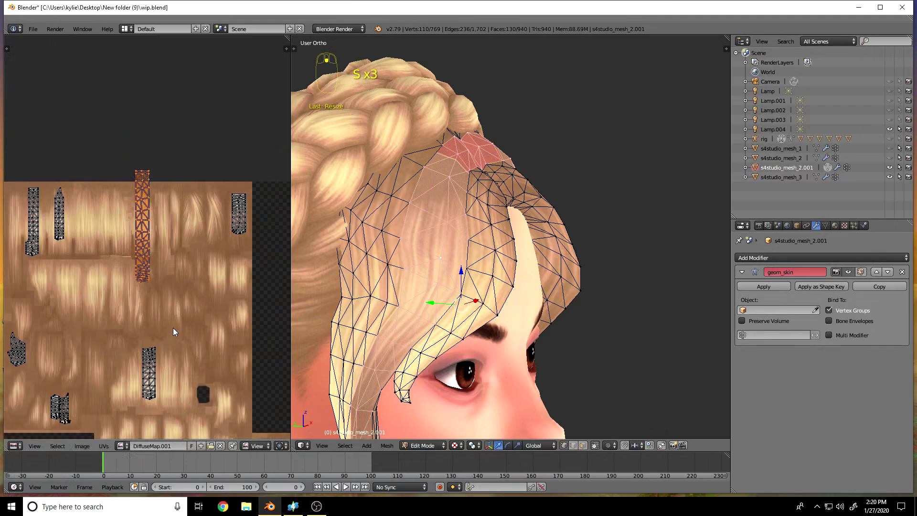
middle_click_drag(169, 325, 176, 283)
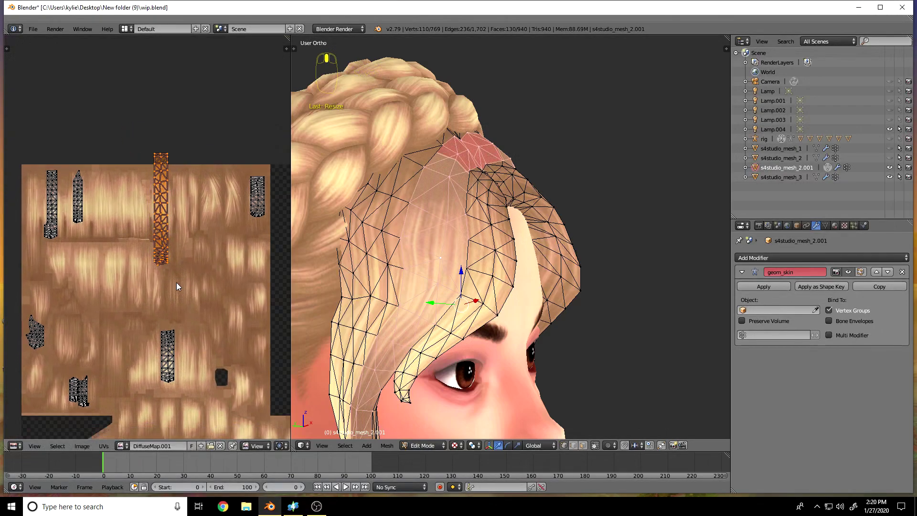
key("g")
right_click(166, 311)
key("ctrl+z")
- Enlarge the island slightly and view the head from the front
scroll(184, 257, "up", 3)
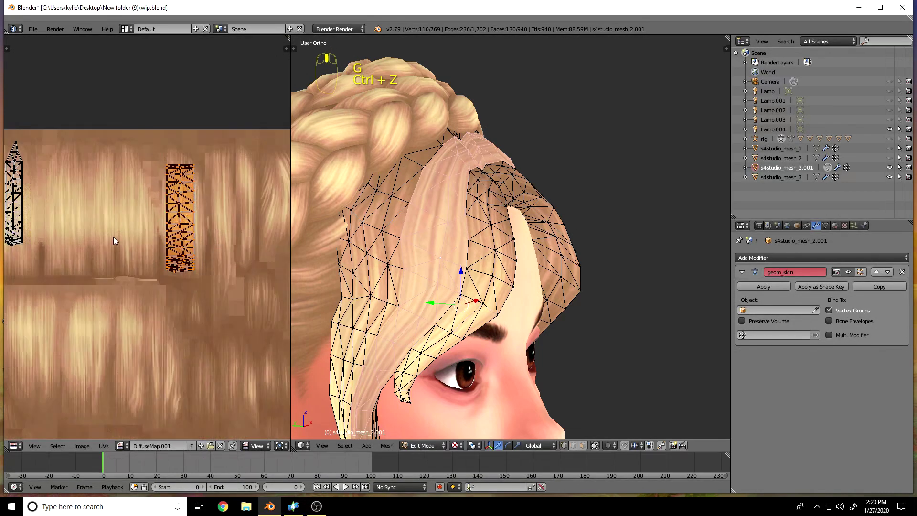
key("s")
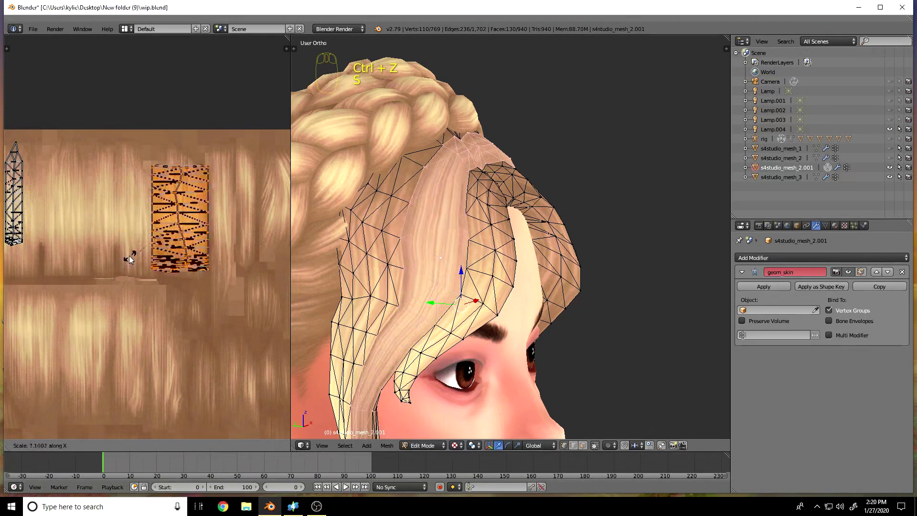
right_click(182, 269)
middle_click_drag(180, 288, 177, 303)
key("s")
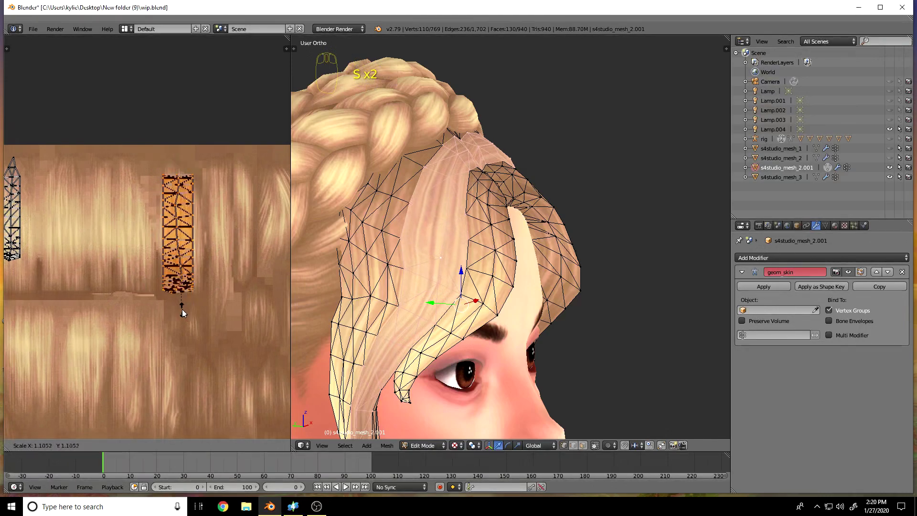
left_click(185, 311)
middle_click_drag(185, 311, 207, 259)
scroll(208, 253, "down", 2)
middle_click_drag(390, 380, 333, 370)
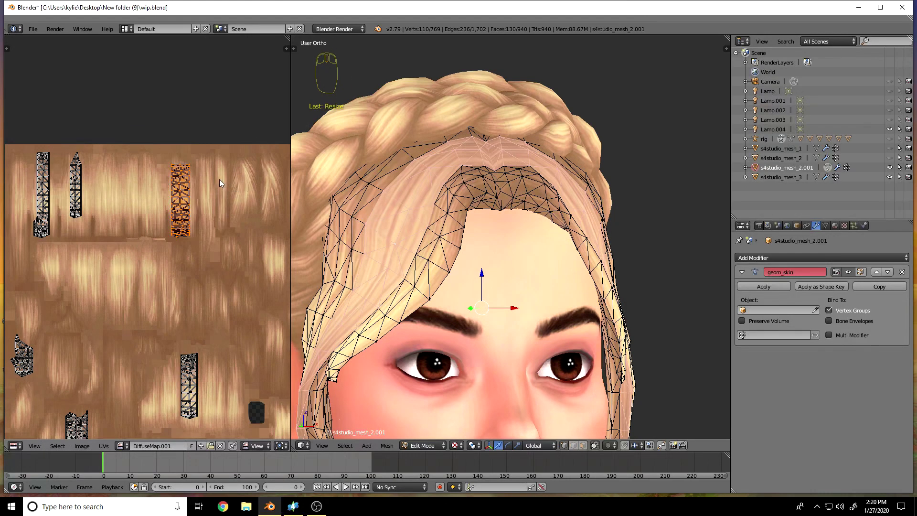
- Shift the resized island down-left onto a mid-texture strand and check the head from the side
key("g")
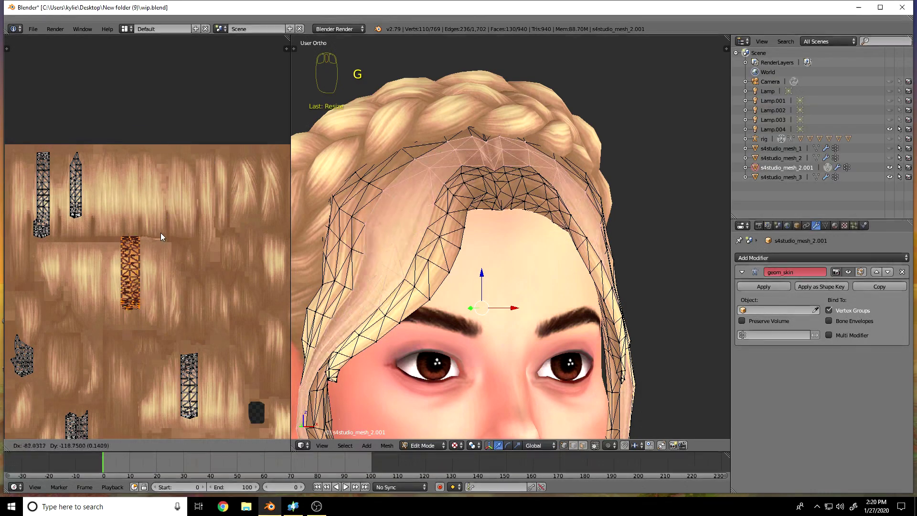
left_click(152, 240)
middle_click_drag(446, 245, 586, 238)
middle_click_drag(426, 290, 489, 290)
middle_click_drag(468, 358, 410, 277)
middle_click_drag(162, 310, 131, 291)
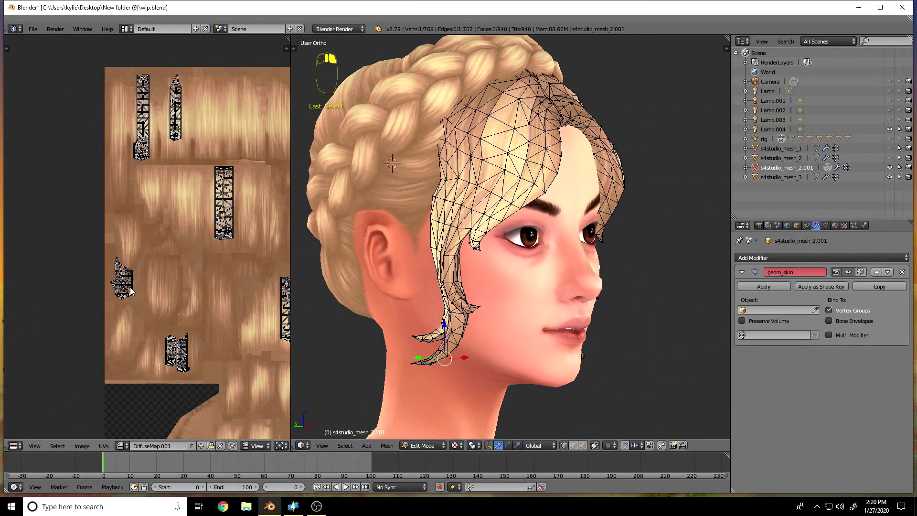